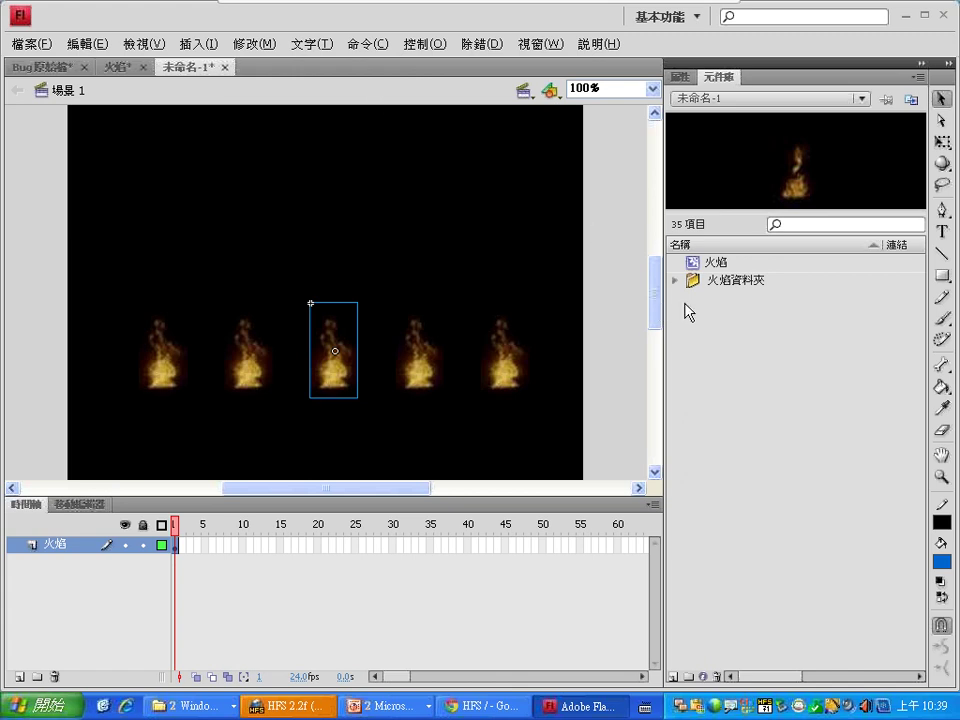
click(28, 45)
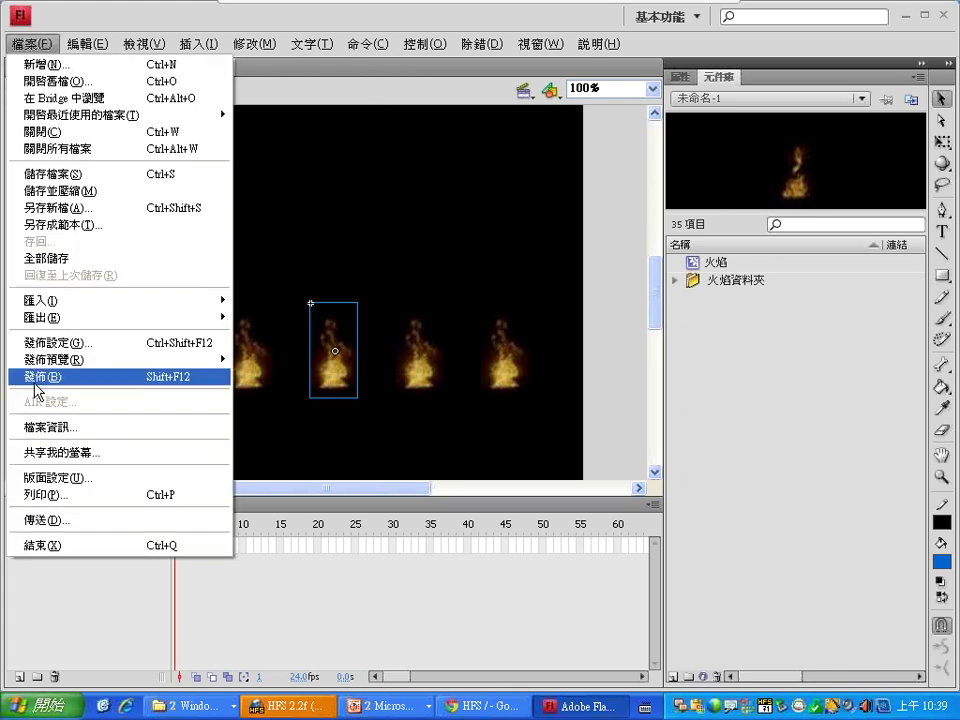
mouse_move(42, 368)
mouse_move(469, 9)
click(782, 377)
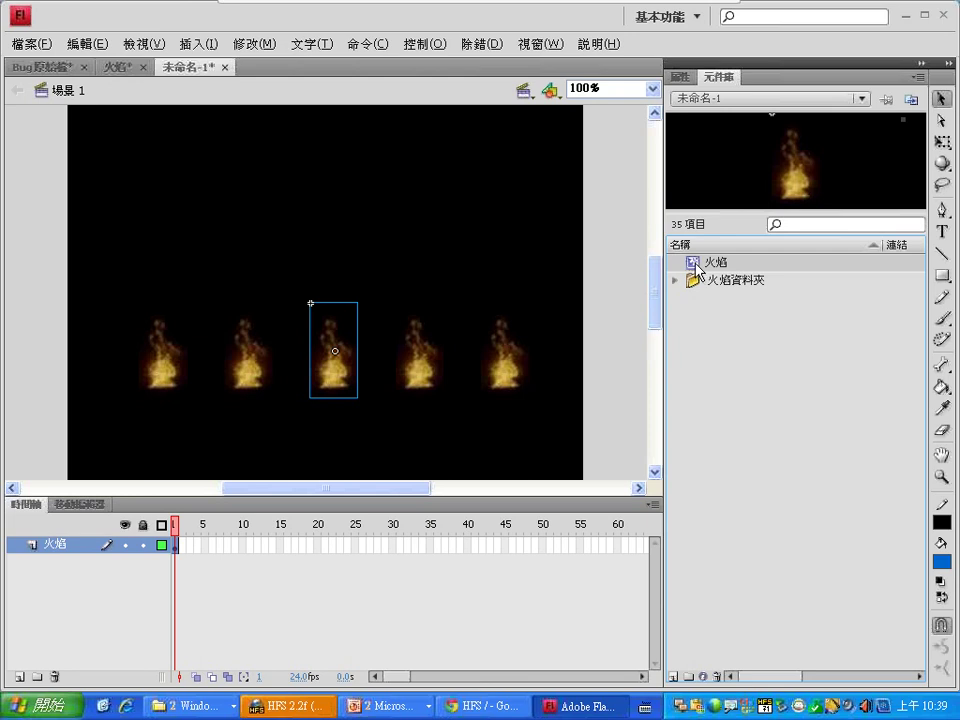
Duplicate the 火焰 movie clip in the library as 火焰1 and open the copy for editing
right_click(697, 267)
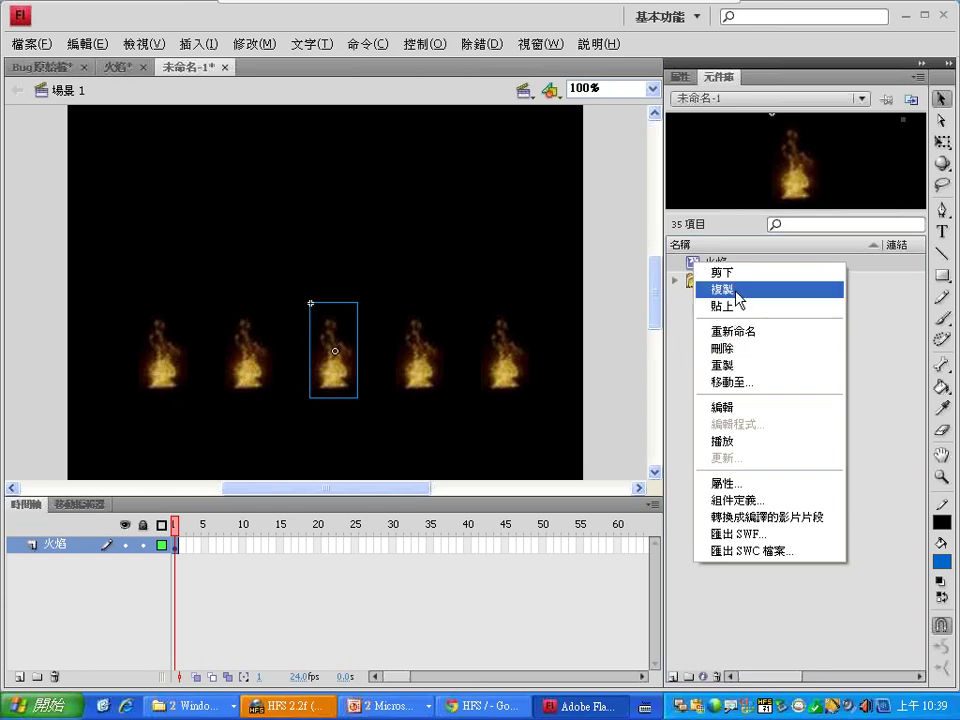
click(738, 365)
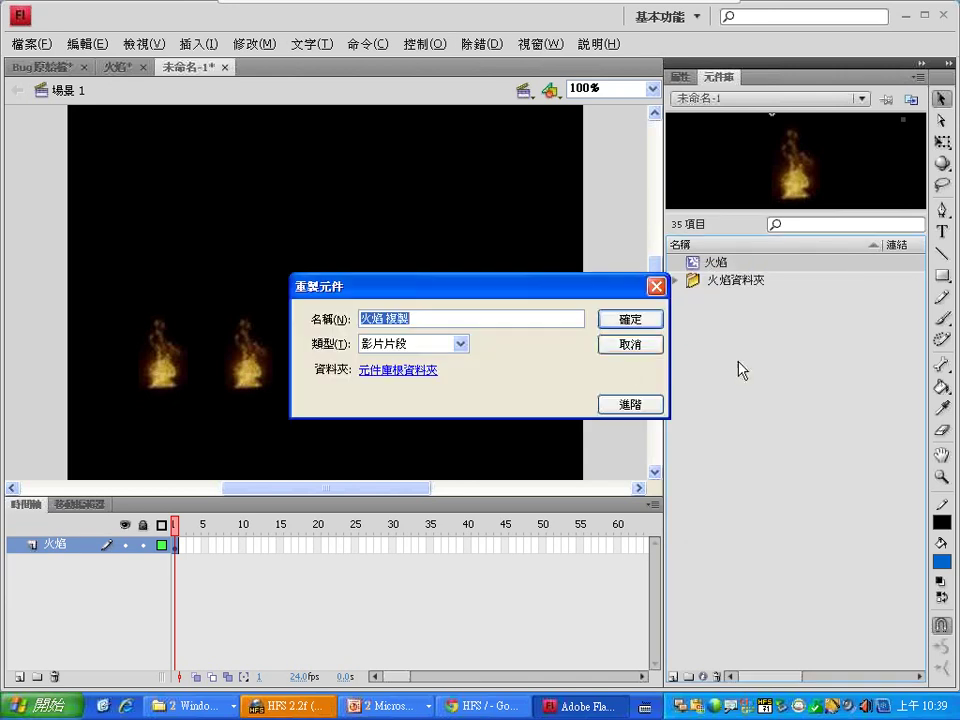
click(385, 318)
drag(385, 318, 467, 319)
text(1)
key(Return)
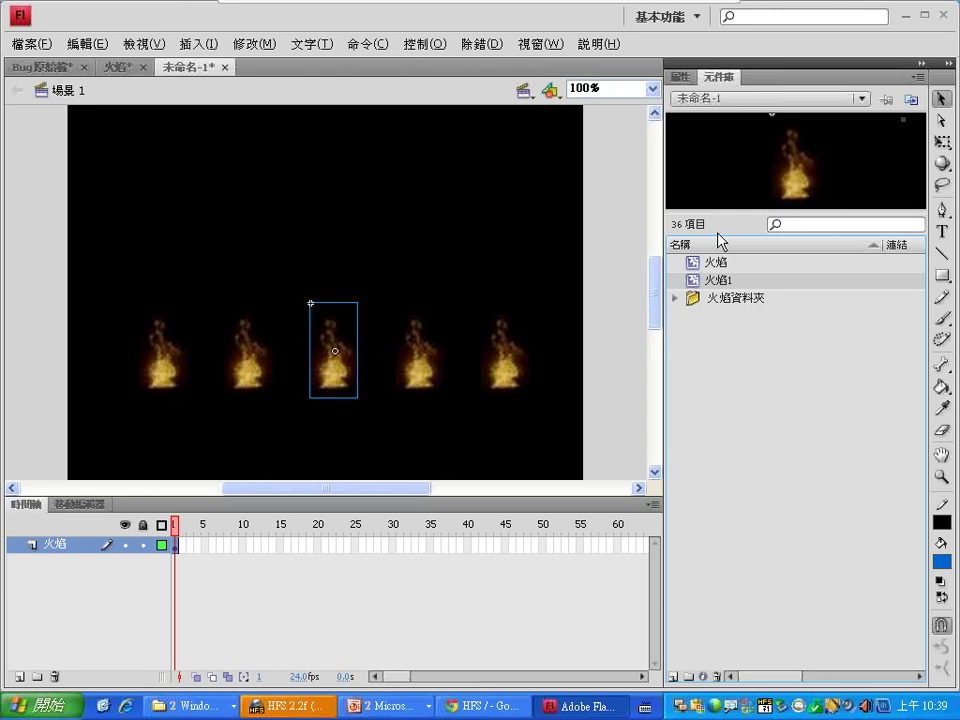
double_click(694, 283)
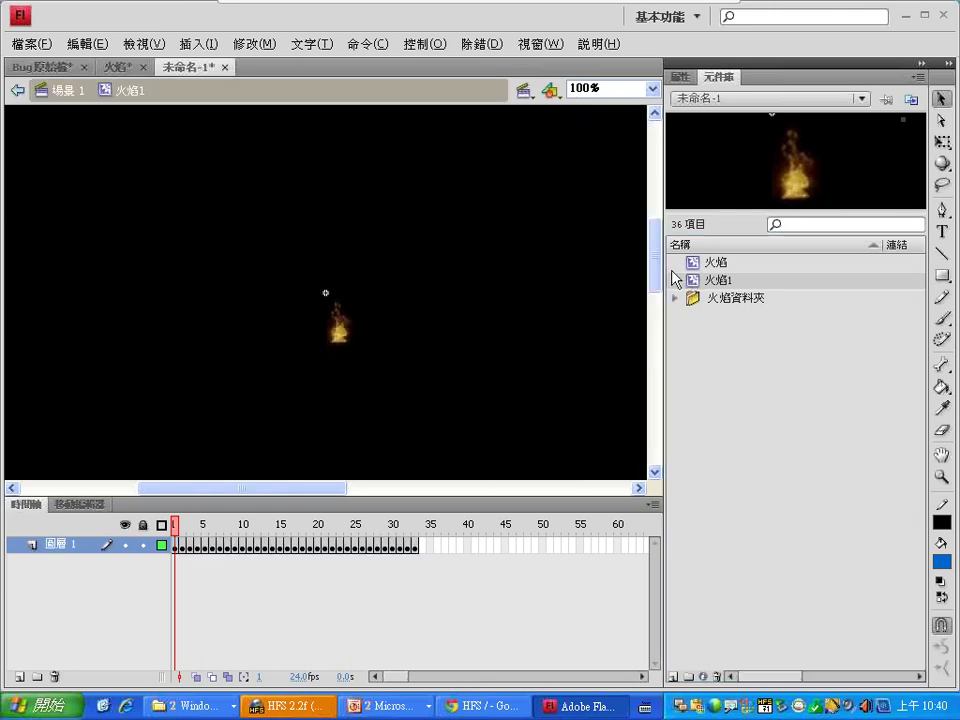
drag(739, 293, 705, 296)
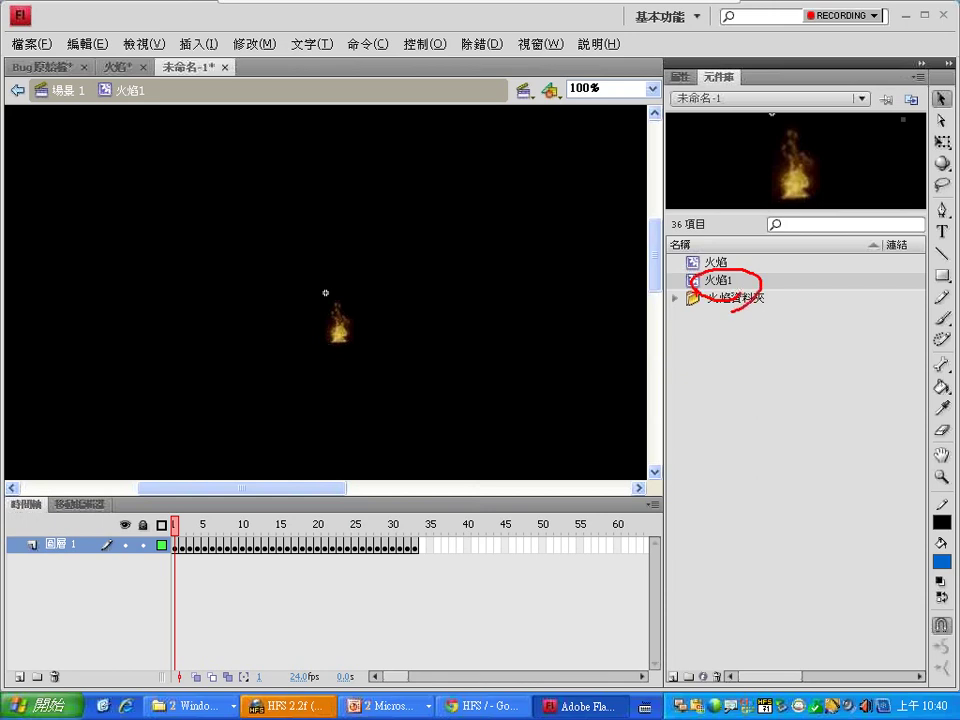
mouse_move(683, 271)
mouse_down()
mouse_move(208, 117)
mouse_move(156, 106)
mouse_move(156, 125)
mouse_move(170, 97)
mouse_move(154, 107)
mouse_up()
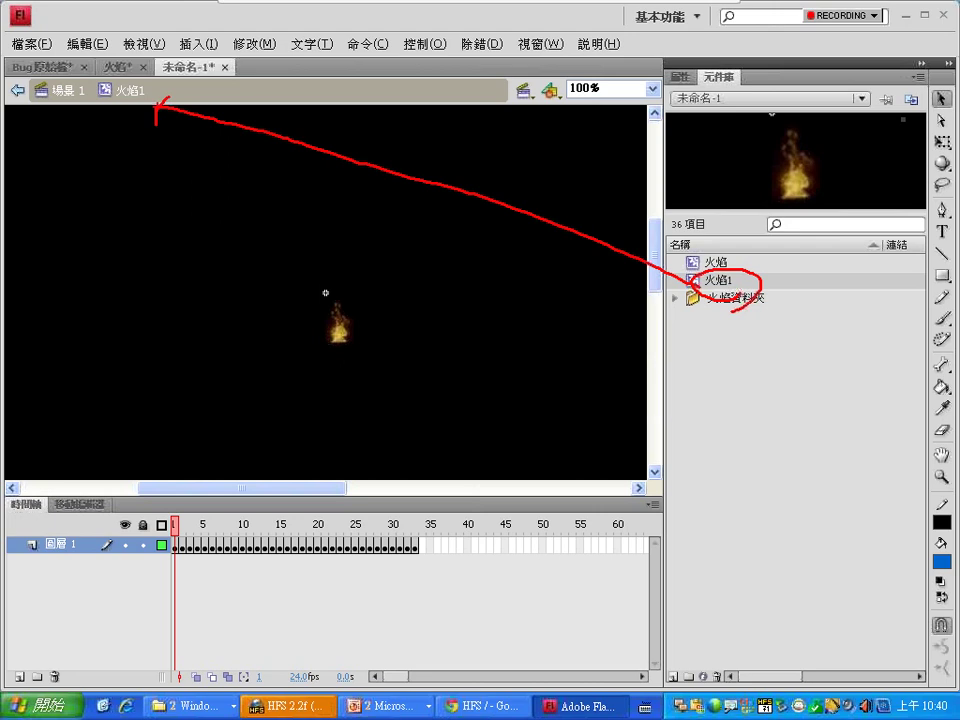
key(Escape)
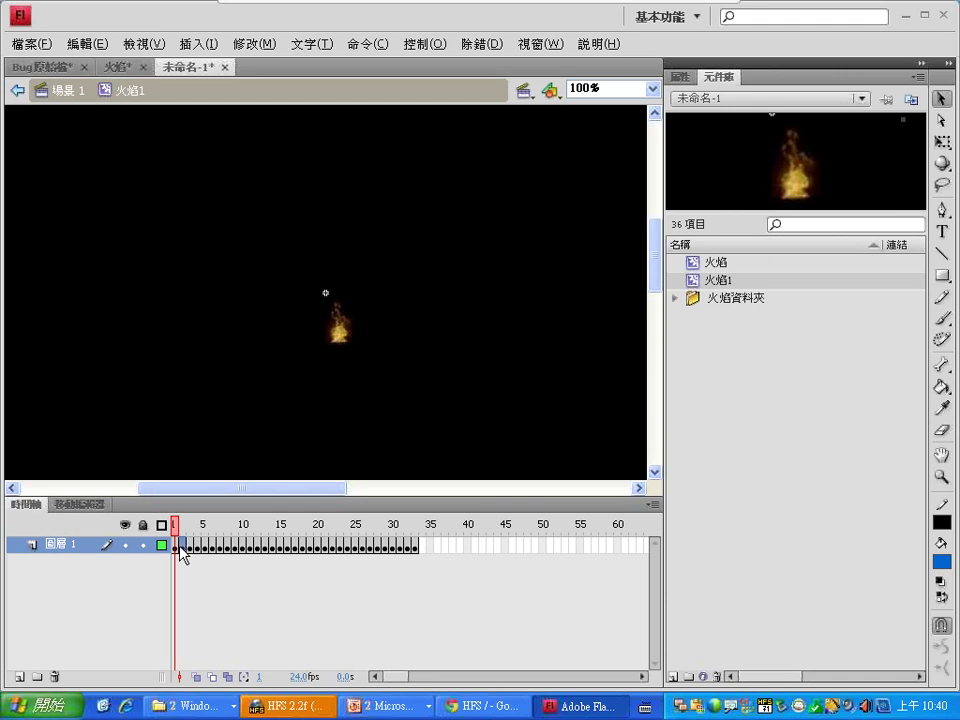
Try moving the first nine frames of 火焰1 behind its last frame, and undo the move
drag(184, 553, 234, 557)
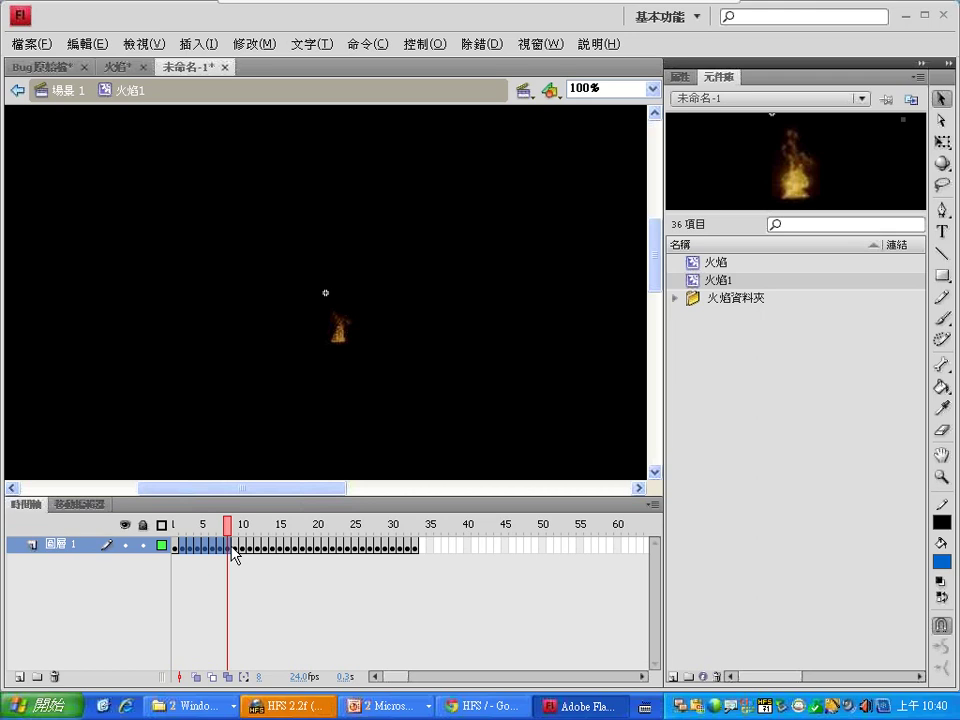
click(174, 547)
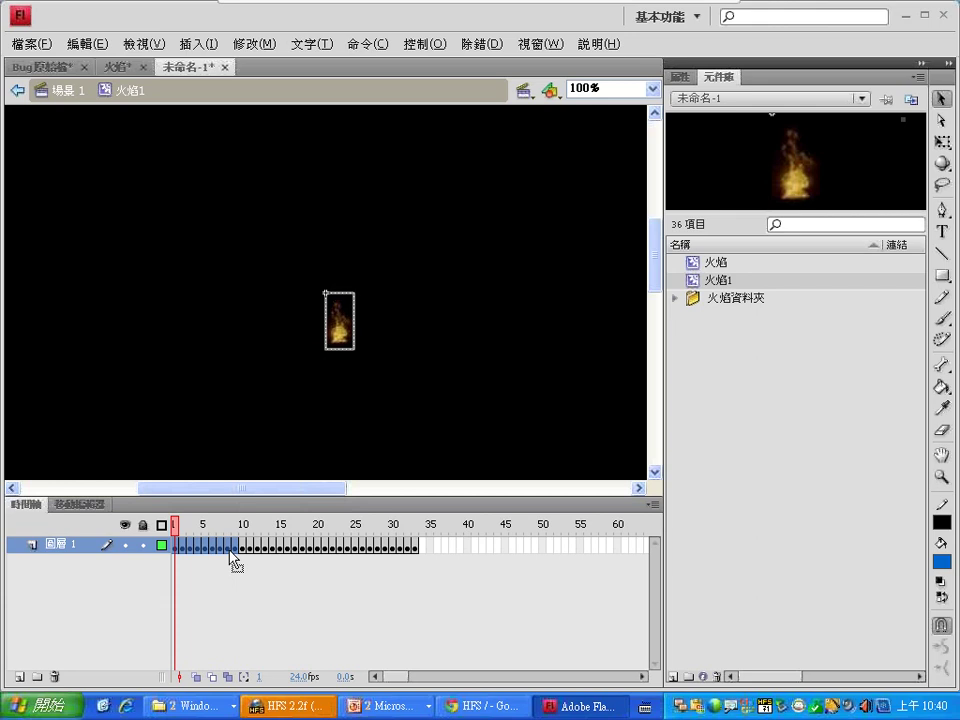
drag(234, 557, 474, 543)
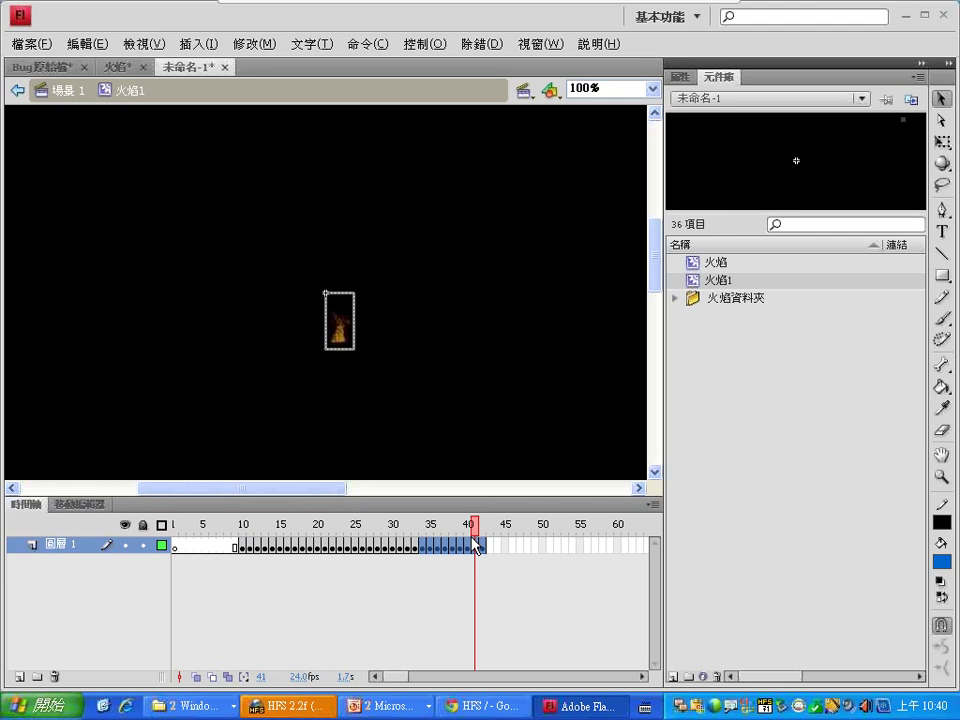
key(ctrl+z)
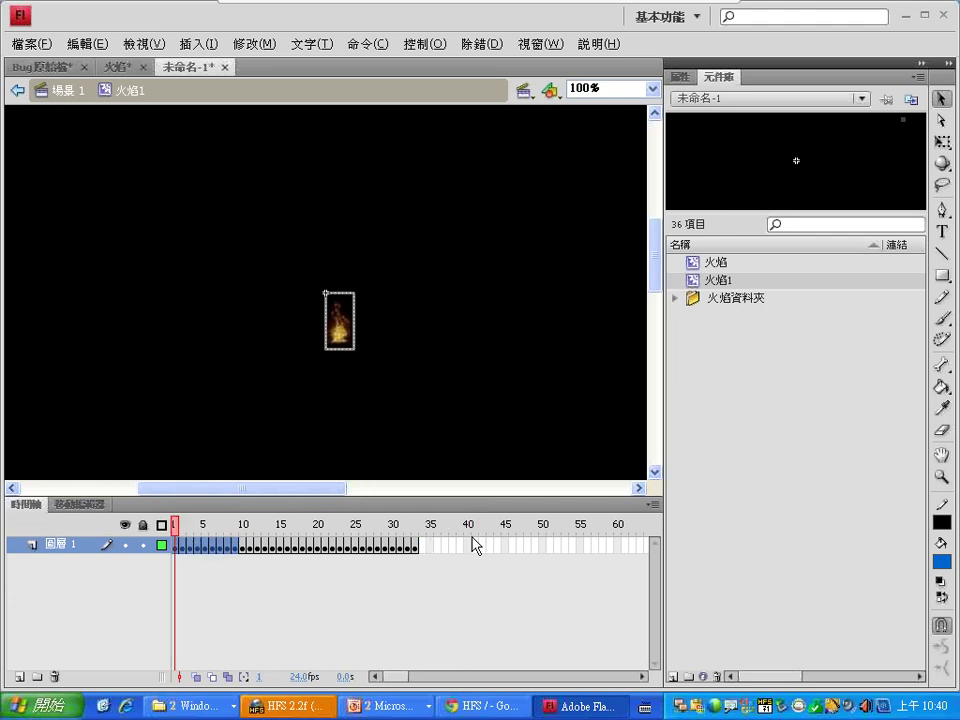
mouse_move(170, 566)
mouse_down()
mouse_move(407, 562)
mouse_move(214, 497)
mouse_move(172, 526)
mouse_move(176, 502)
mouse_move(220, 506)
mouse_move(180, 530)
mouse_move(215, 562)
mouse_move(232, 528)
mouse_move(360, 505)
mouse_move(460, 540)
mouse_move(452, 552)
mouse_up()
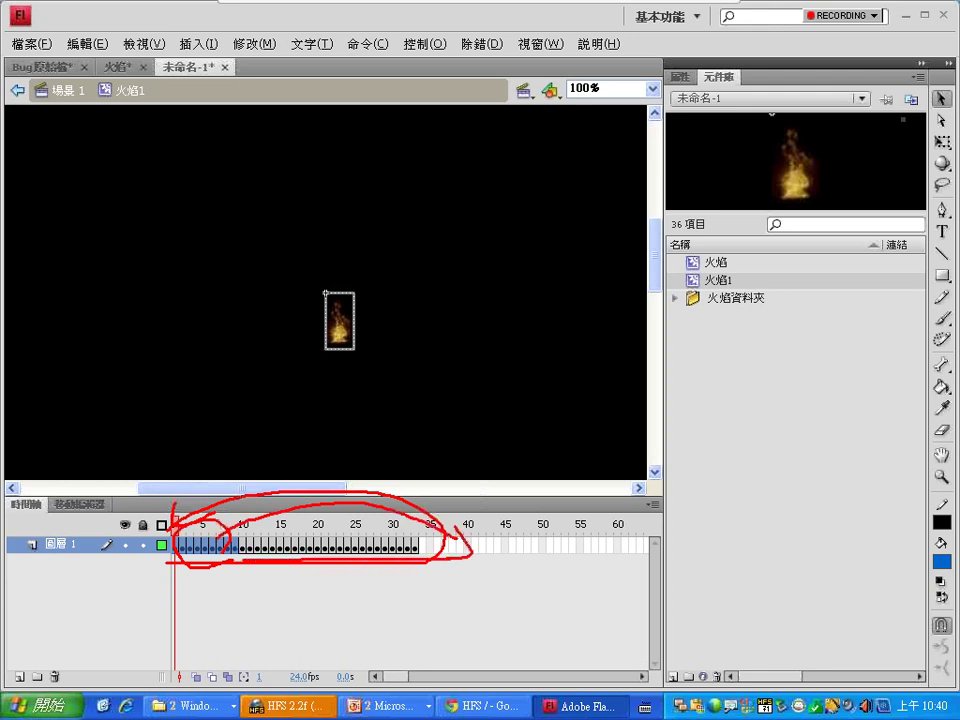
mouse_move(484, 509)
mouse_down()
mouse_move(486, 557)
mouse_move(230, 520)
mouse_up()
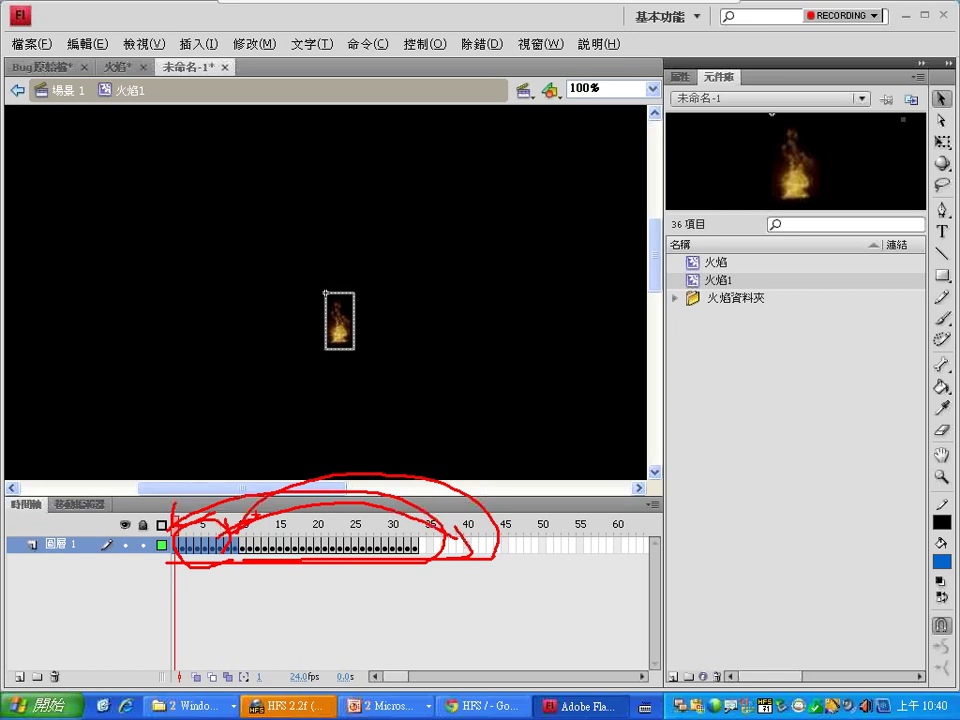
key(Escape)
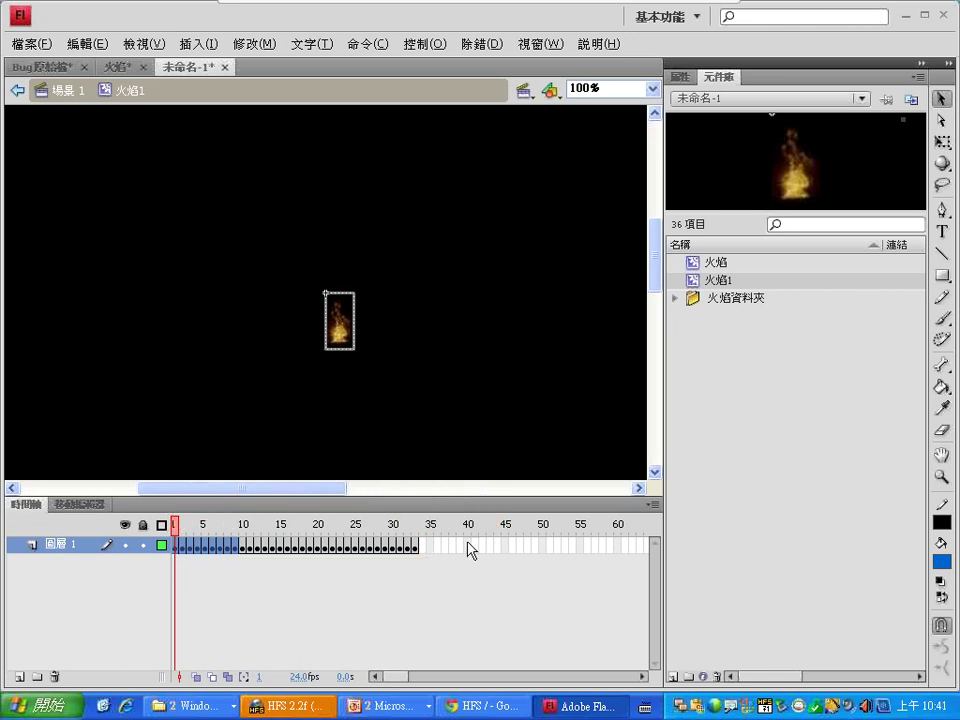
Move the first nine frames of 火焰1 behind its last frame and remove the empty frames left at the start
drag(210, 558, 456, 546)
drag(238, 557, 176, 553)
right_click(188, 546)
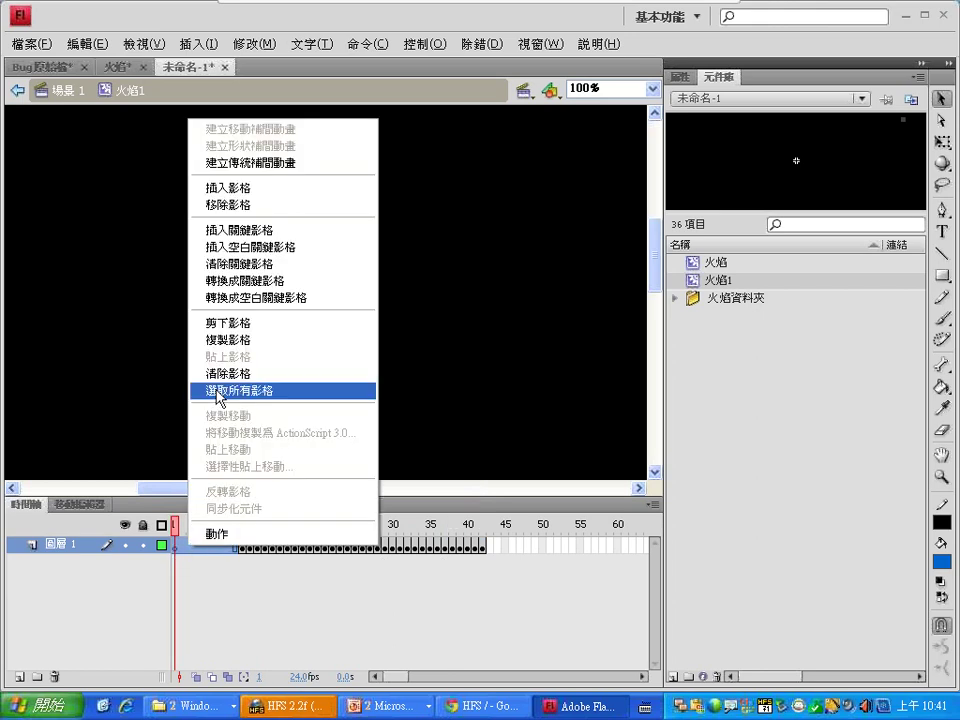
click(240, 202)
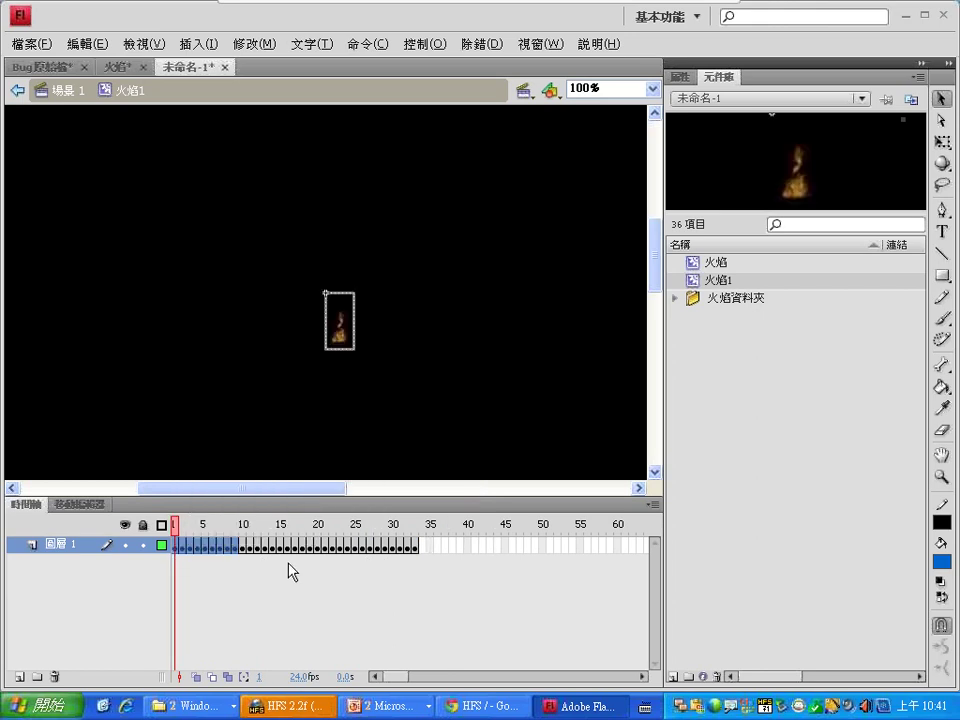
Duplicate the 火焰1 movie clip in the library as 火焰2 and open the copy for editing
click(705, 262)
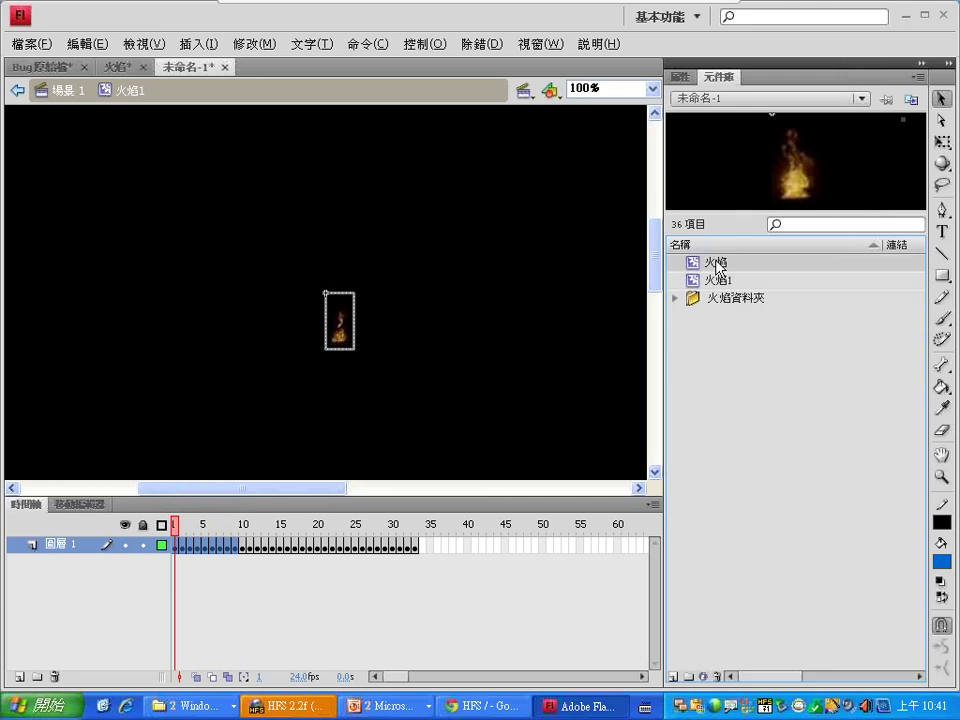
click(717, 282)
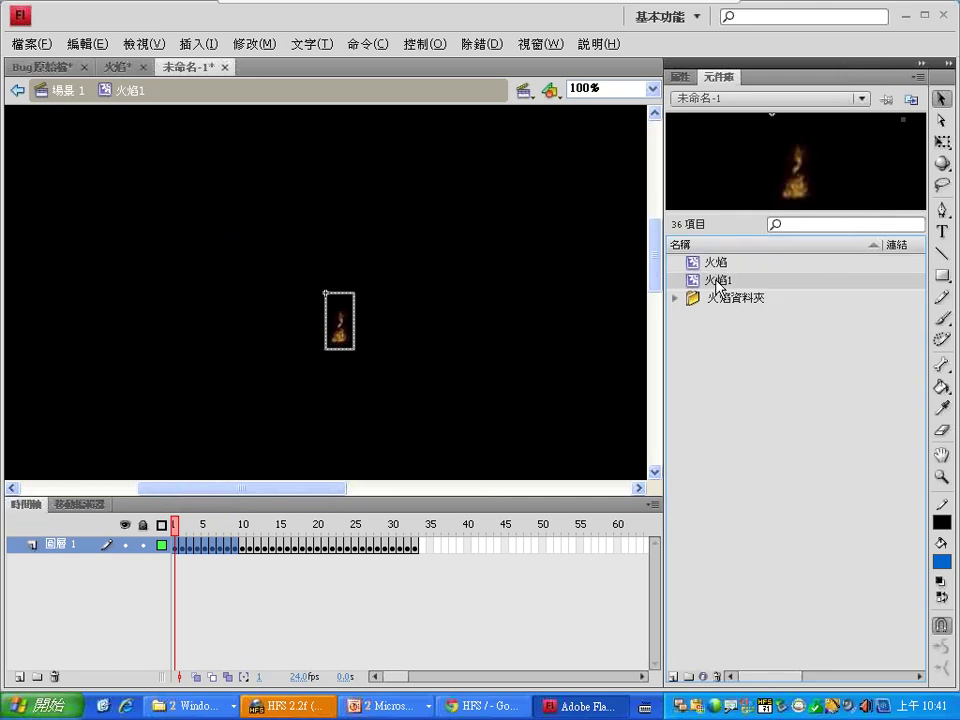
key(Up)
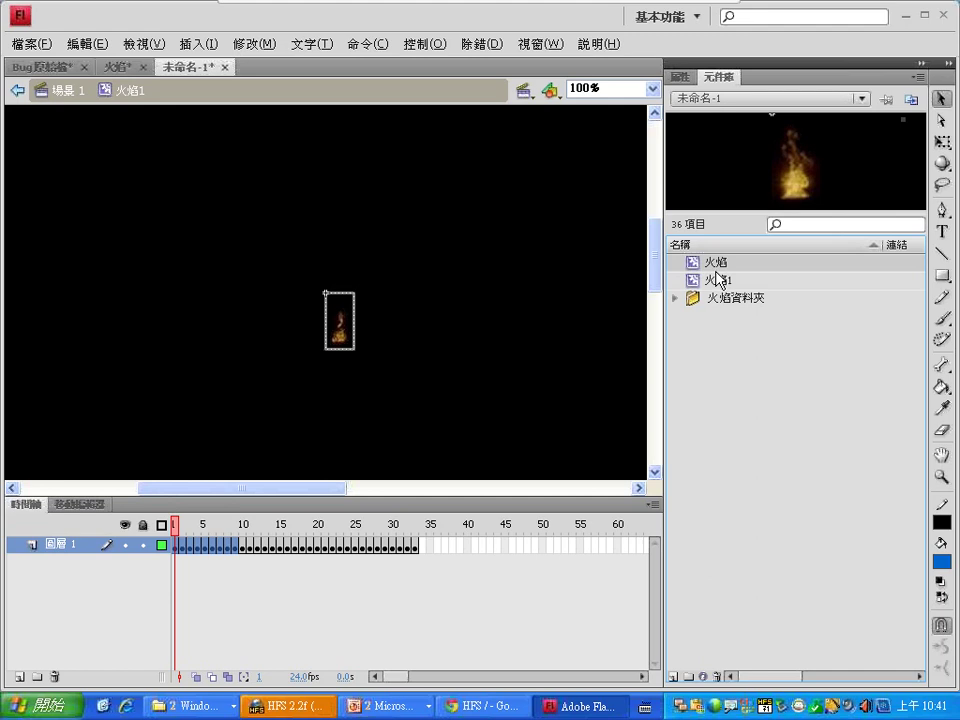
click(711, 286)
right_click(710, 285)
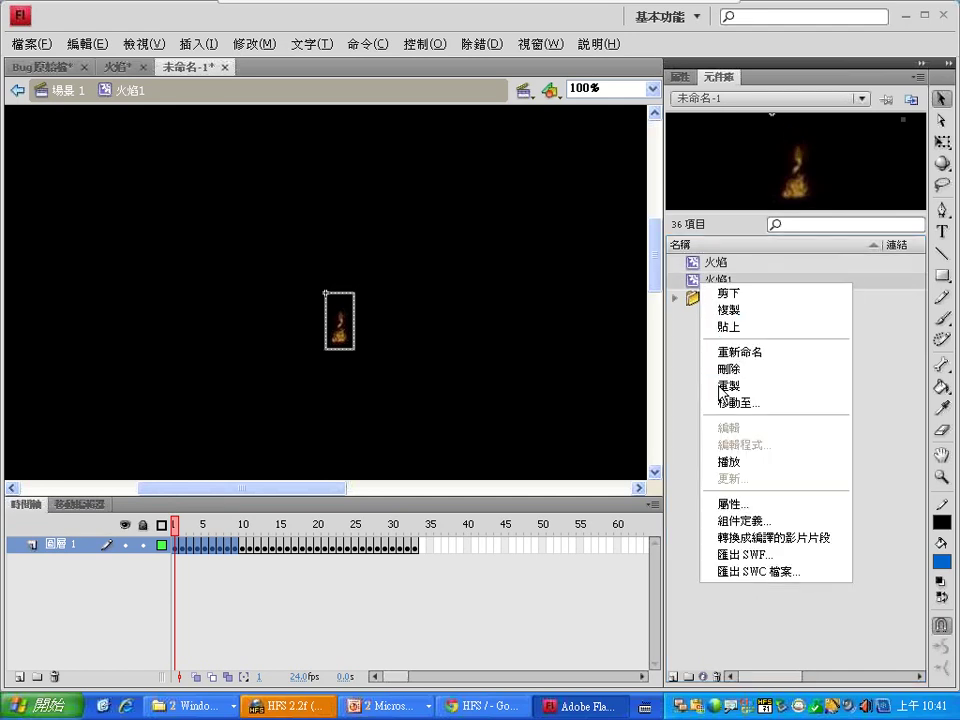
click(722, 389)
click(385, 320)
drag(385, 320, 497, 319)
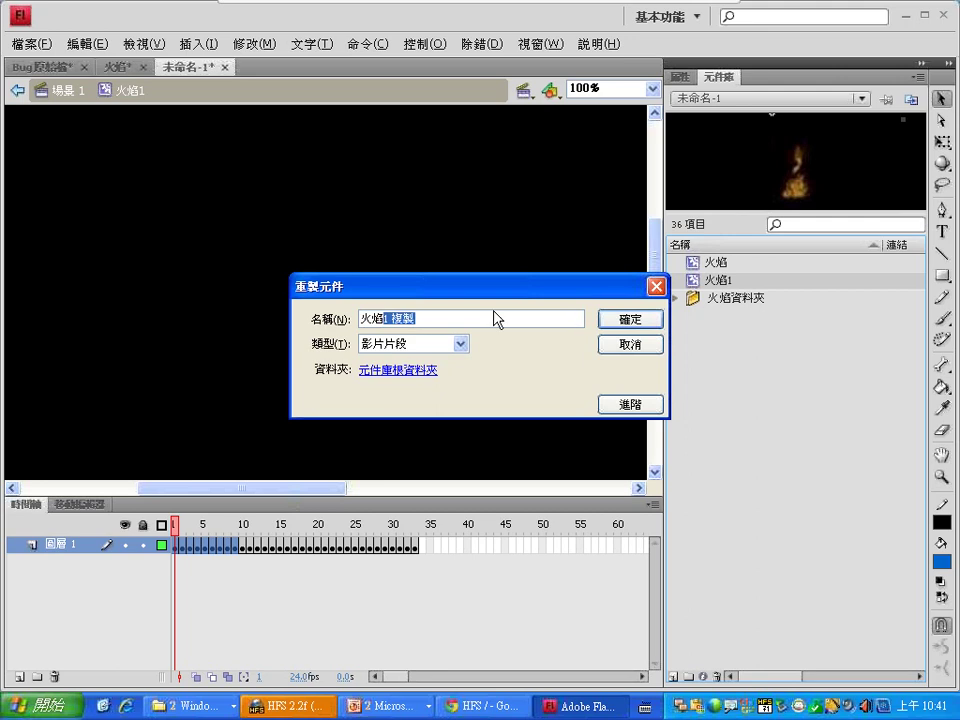
text(2)
key(Return)
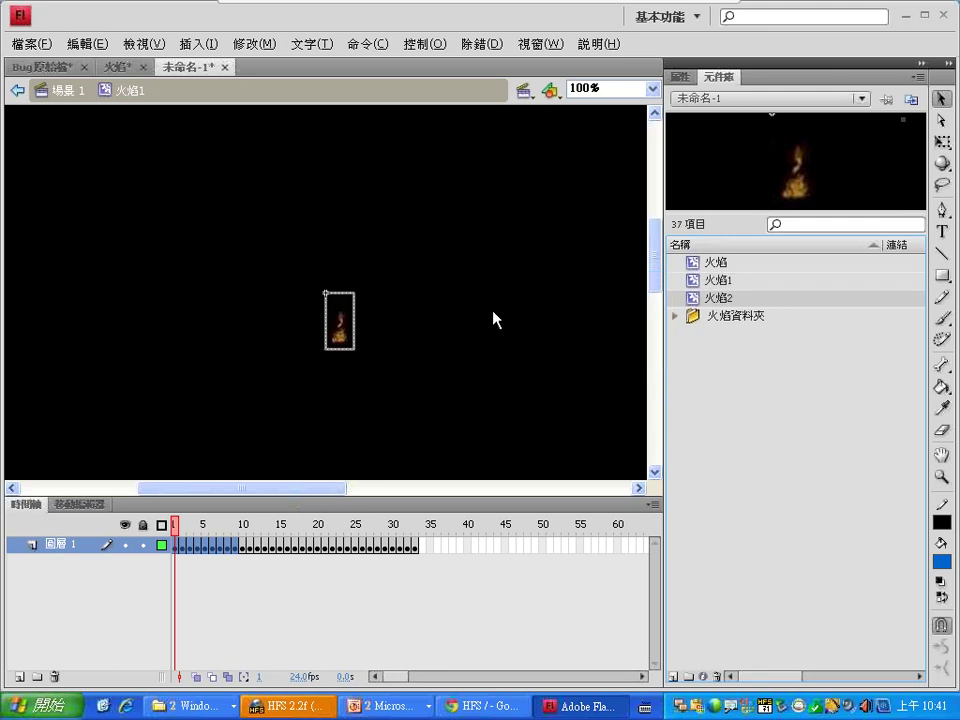
double_click(695, 299)
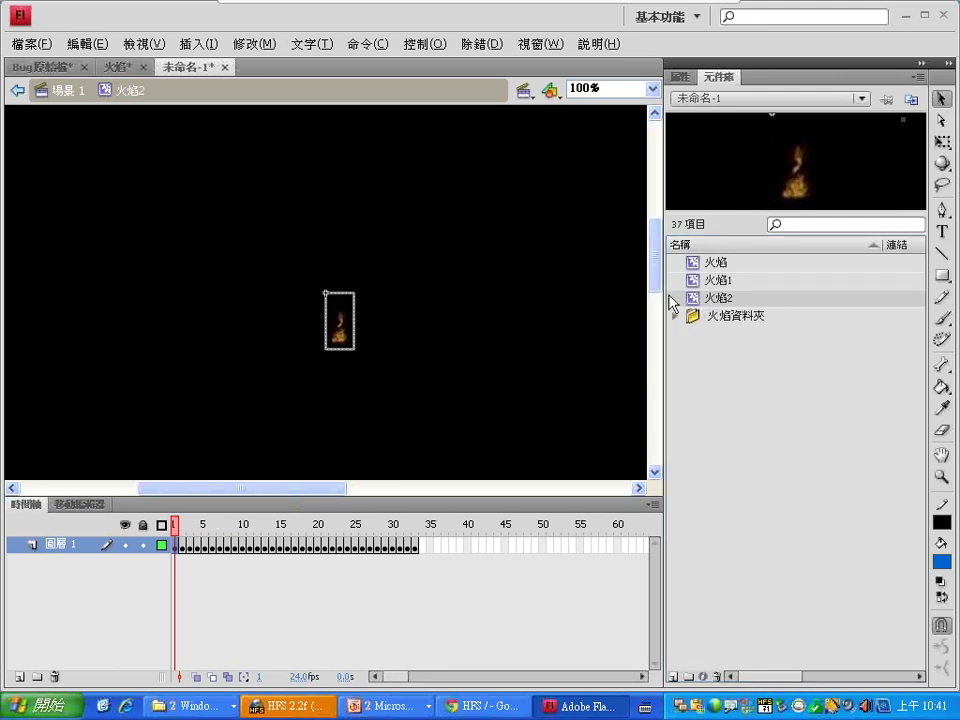
mouse_move(701, 300)
mouse_down()
mouse_move(686, 305)
mouse_move(257, 167)
mouse_move(139, 118)
mouse_move(131, 104)
mouse_move(122, 116)
mouse_move(166, 120)
mouse_up()
mouse_move(758, 280)
mouse_down()
mouse_move(741, 280)
mouse_move(762, 287)
mouse_up()
Move the first 12 frames of 火焰2 behind its last frame and remove the empty frames left at the start
drag(258, 545, 444, 546)
click(177, 548)
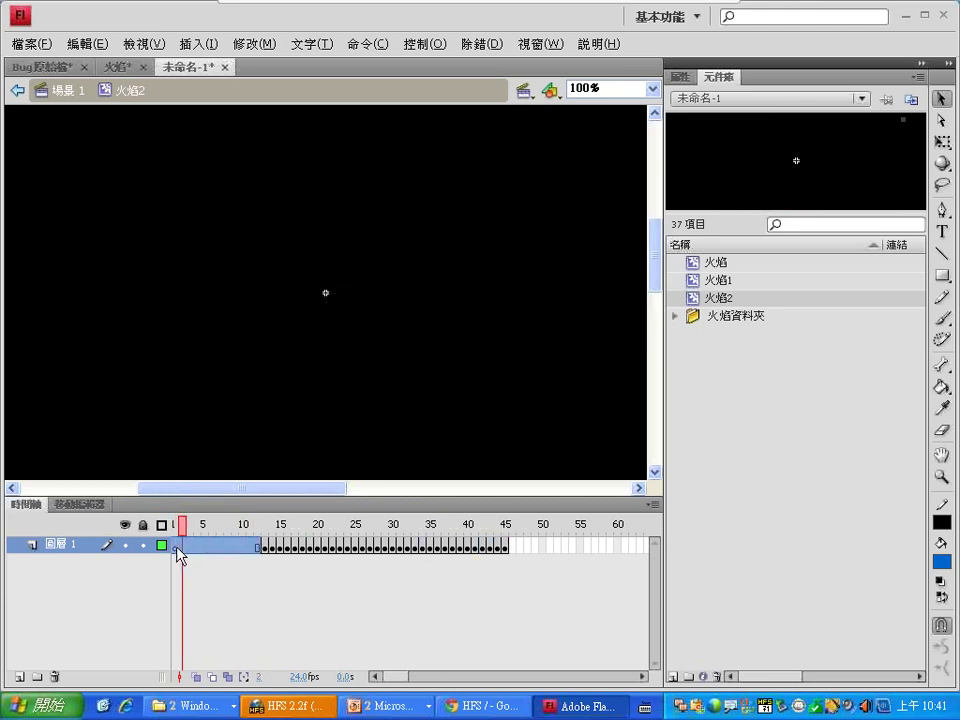
right_click(186, 549)
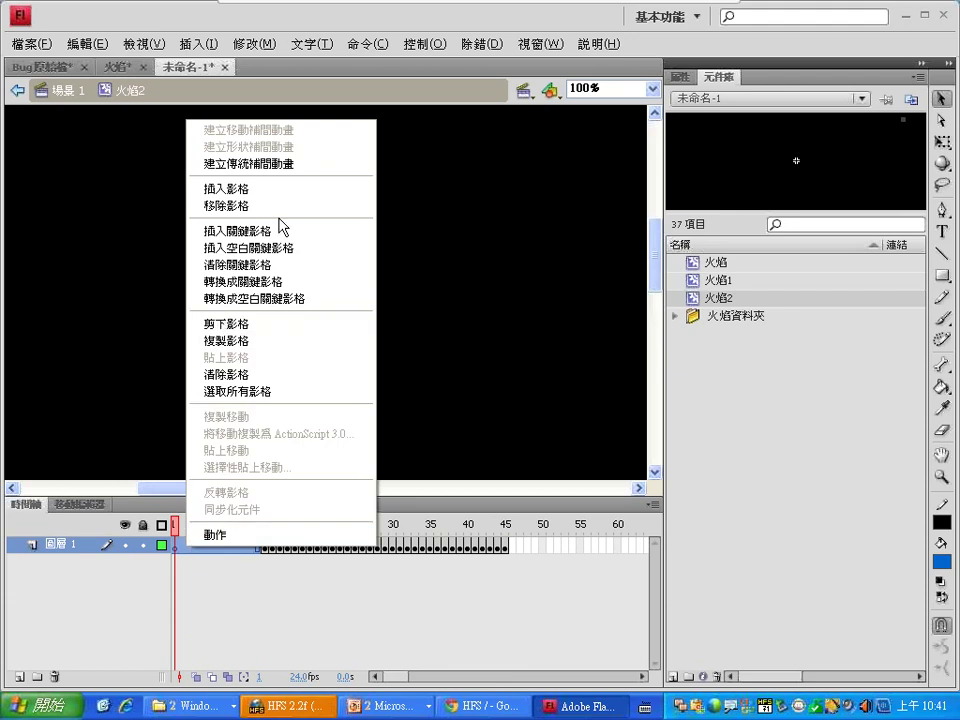
key(Escape)
key(ctrl+z)
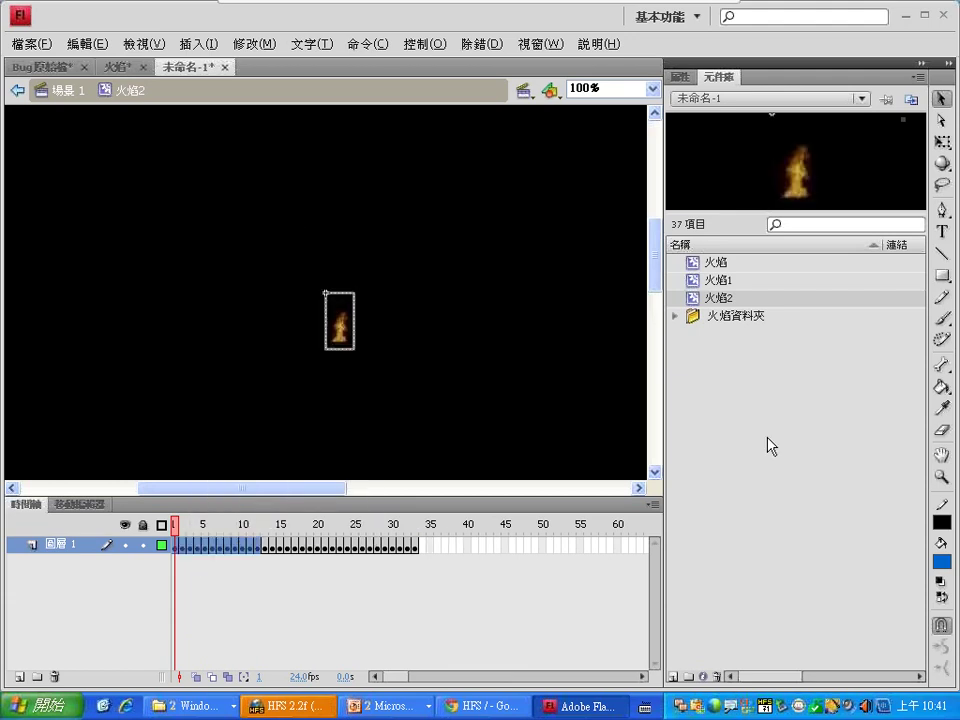
Duplicate the 火焰2 movie clip in the library as 火焰4 and open the copy for editing
right_click(695, 298)
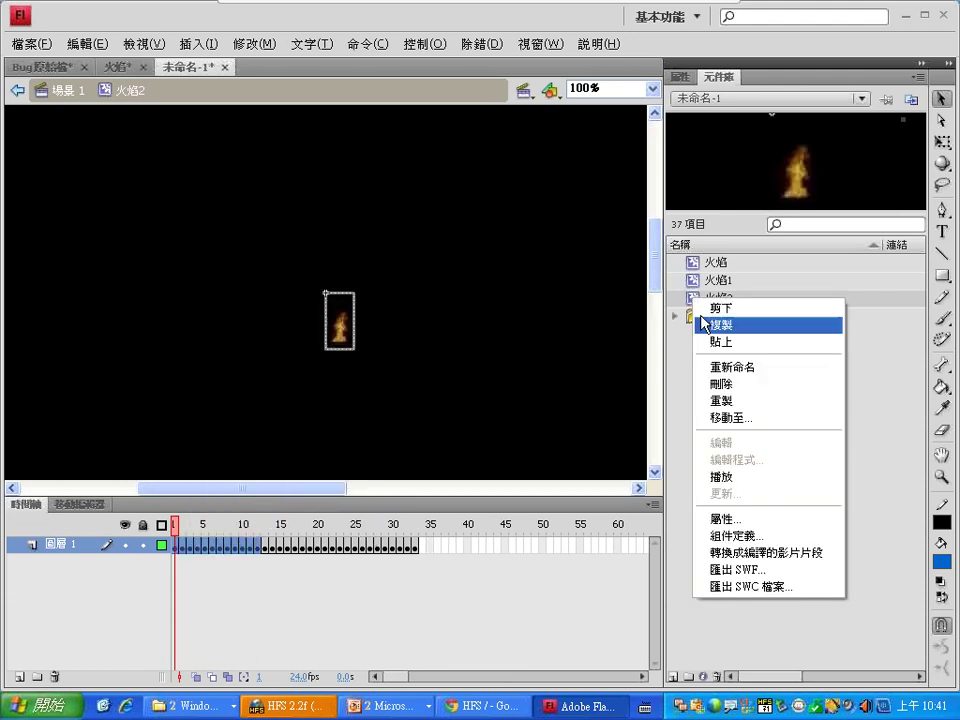
click(718, 400)
drag(383, 318, 495, 320)
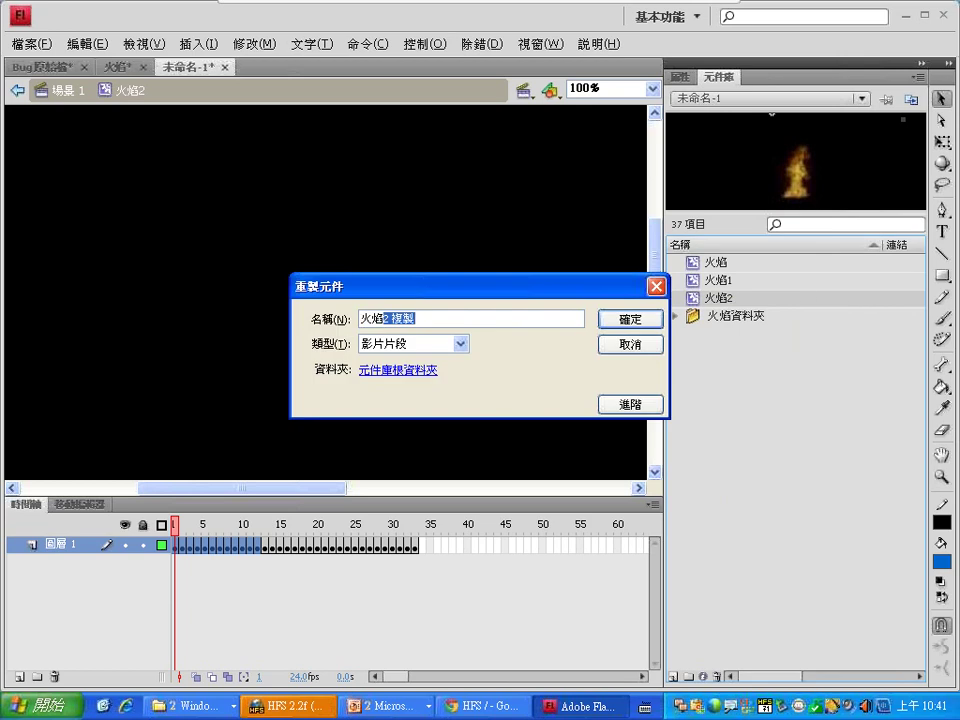
text(4)
key(Return)
double_click(720, 327)
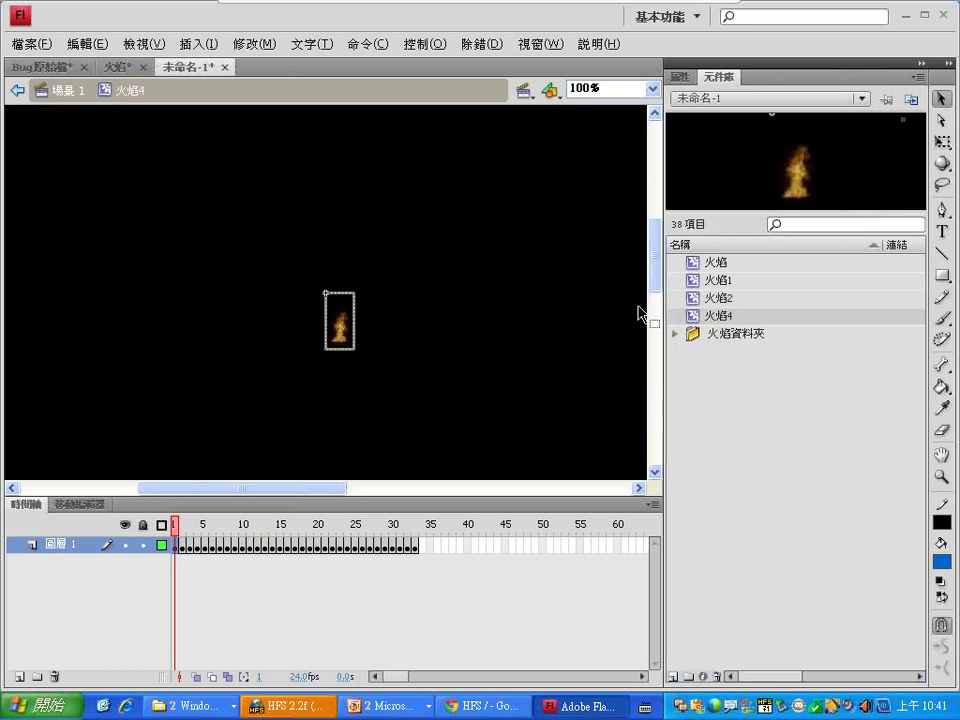
drag(184, 99, 131, 66)
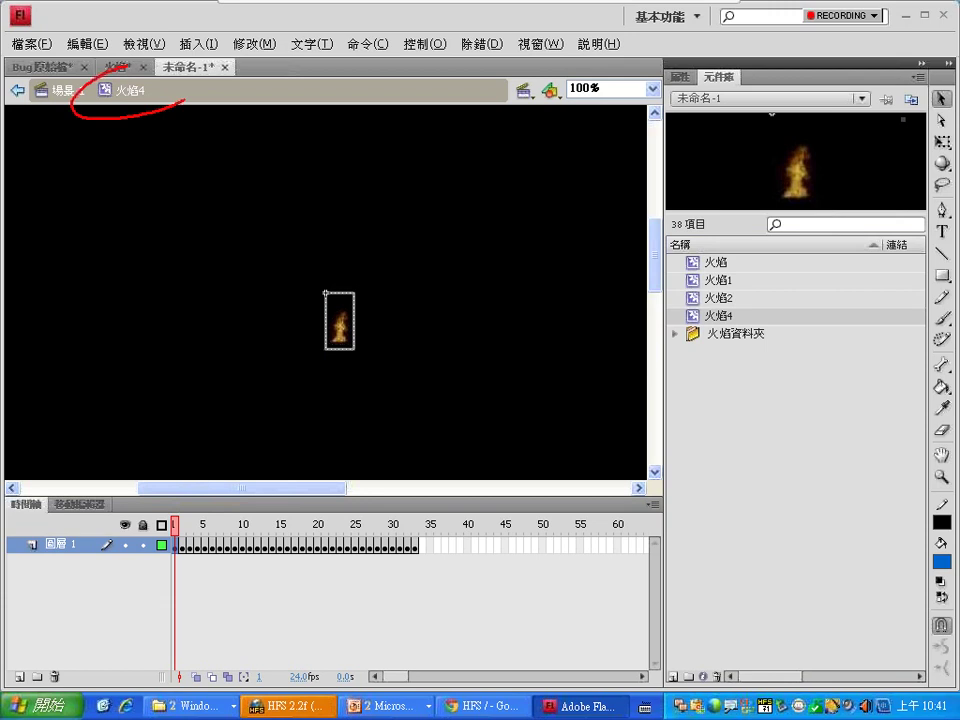
key(Escape)
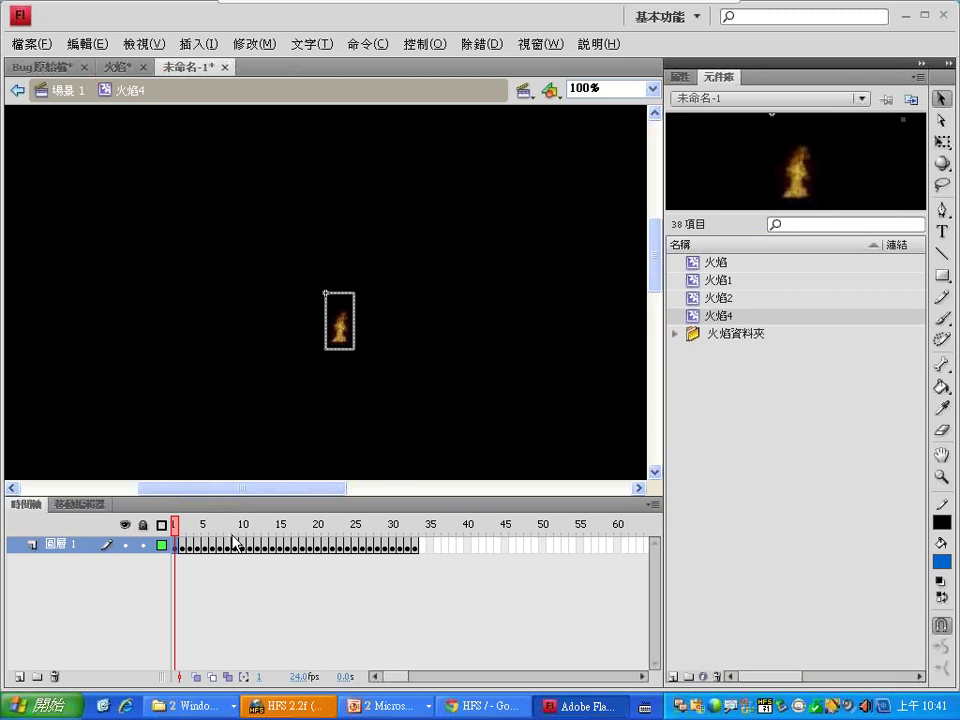
Move the first 19 frames of 火焰4 behind its last frame and remove the empty frames left at the start
drag(291, 549, 460, 549)
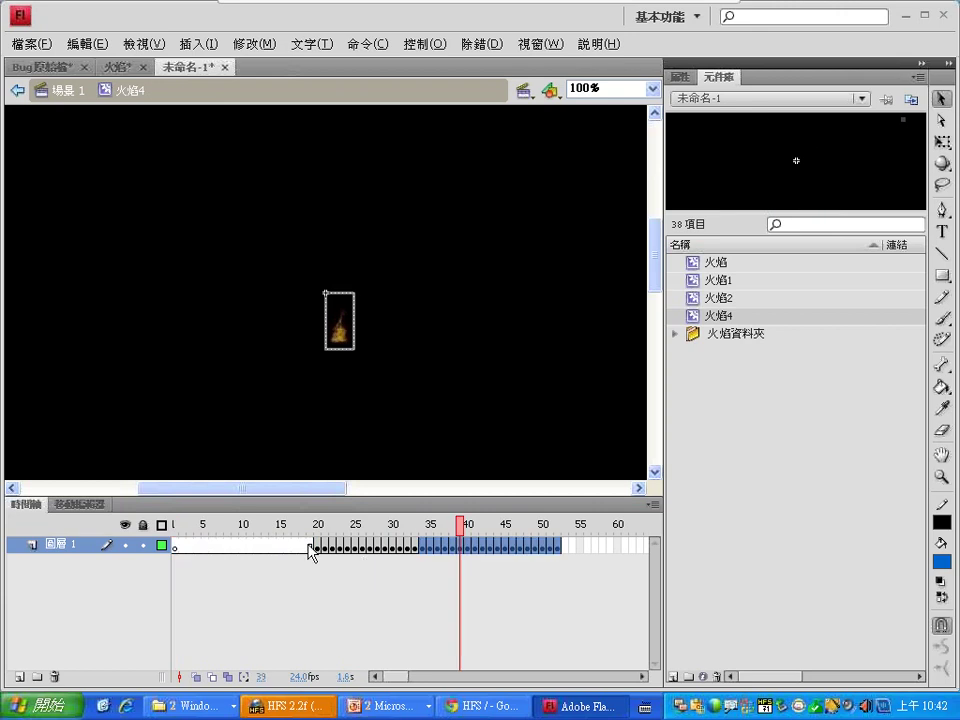
click(176, 549)
right_click(193, 549)
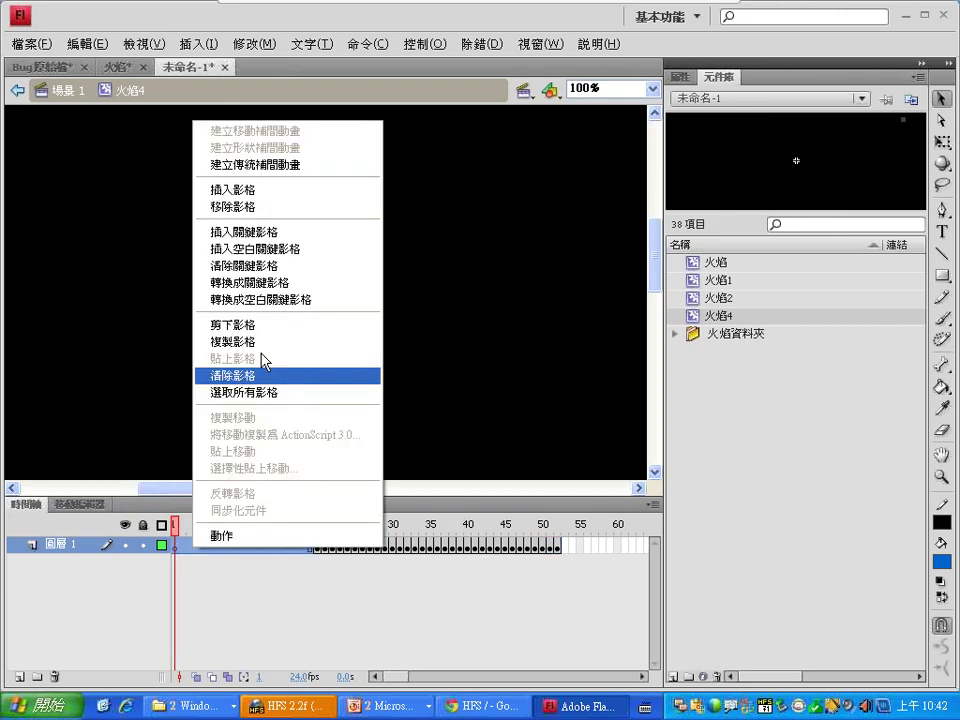
click(279, 207)
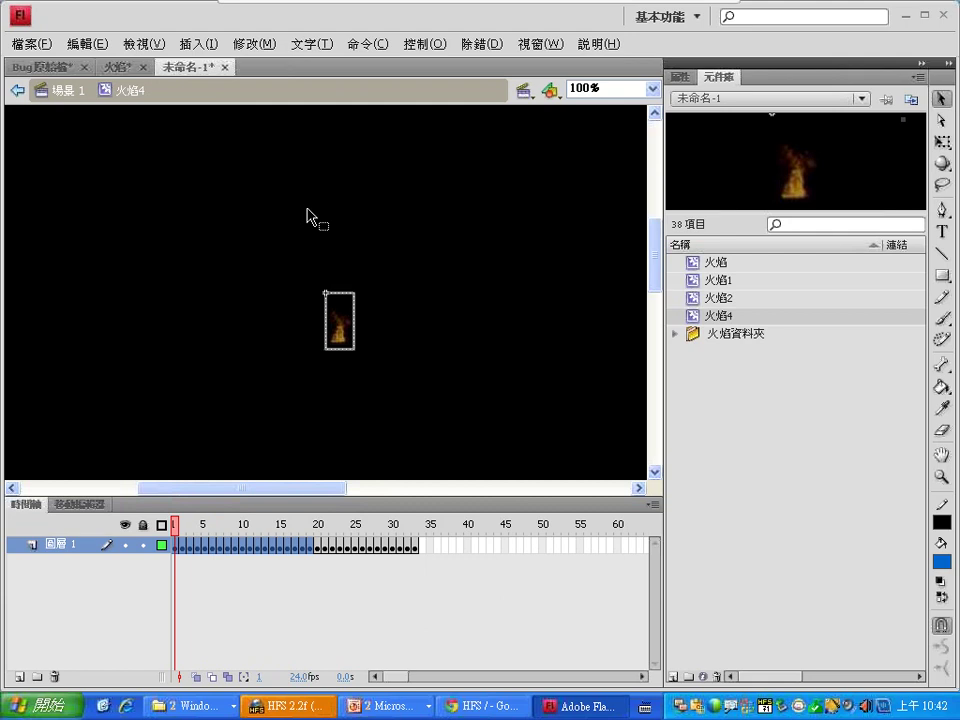
Preview the 火焰1, 火焰2 and 火焰4 clips in the library and return to the main scene 場景 1
click(720, 280)
click(720, 299)
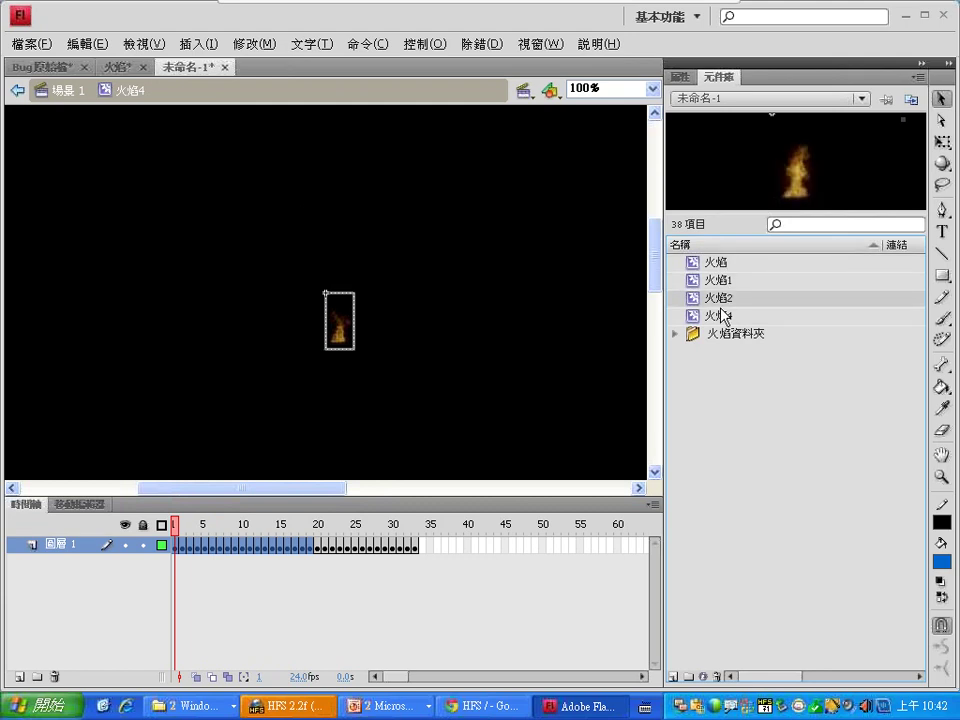
click(722, 315)
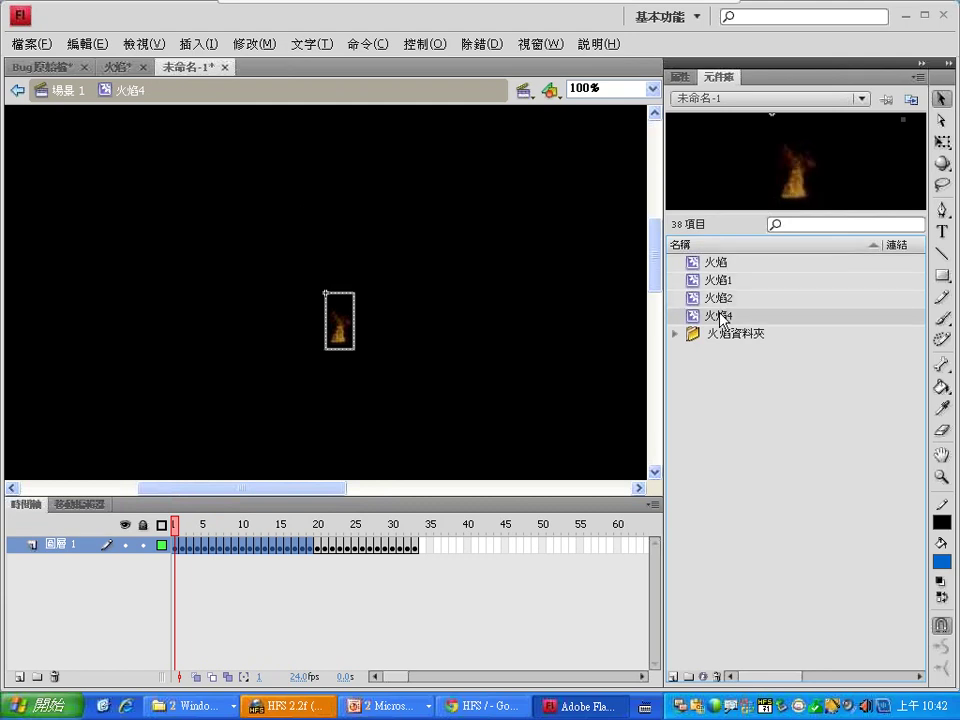
click(70, 91)
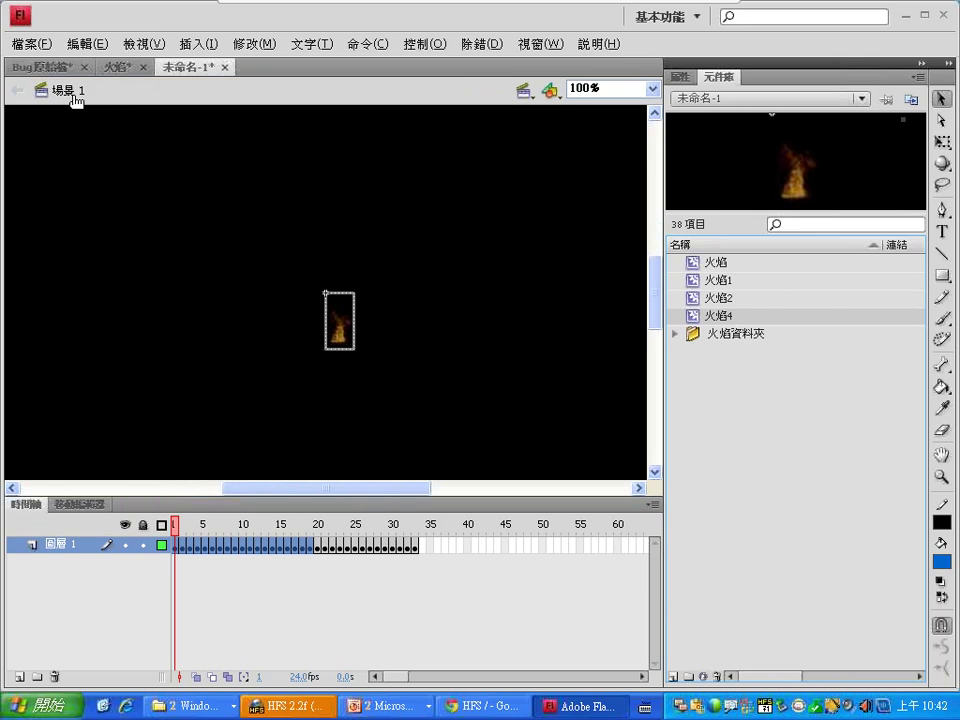
click(241, 373)
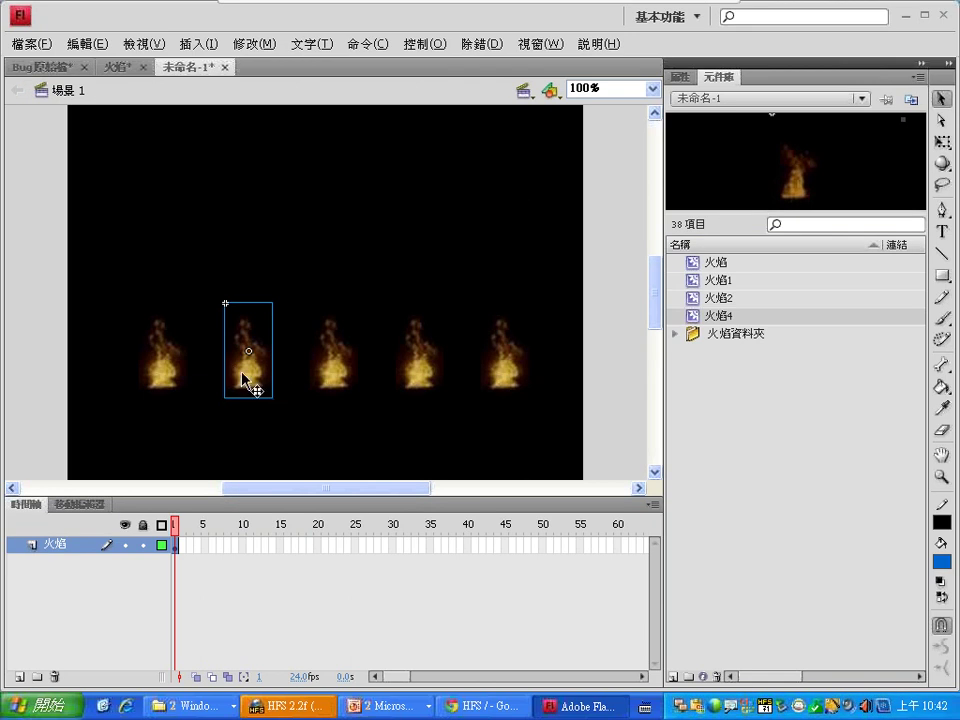
drag(737, 313, 265, 261)
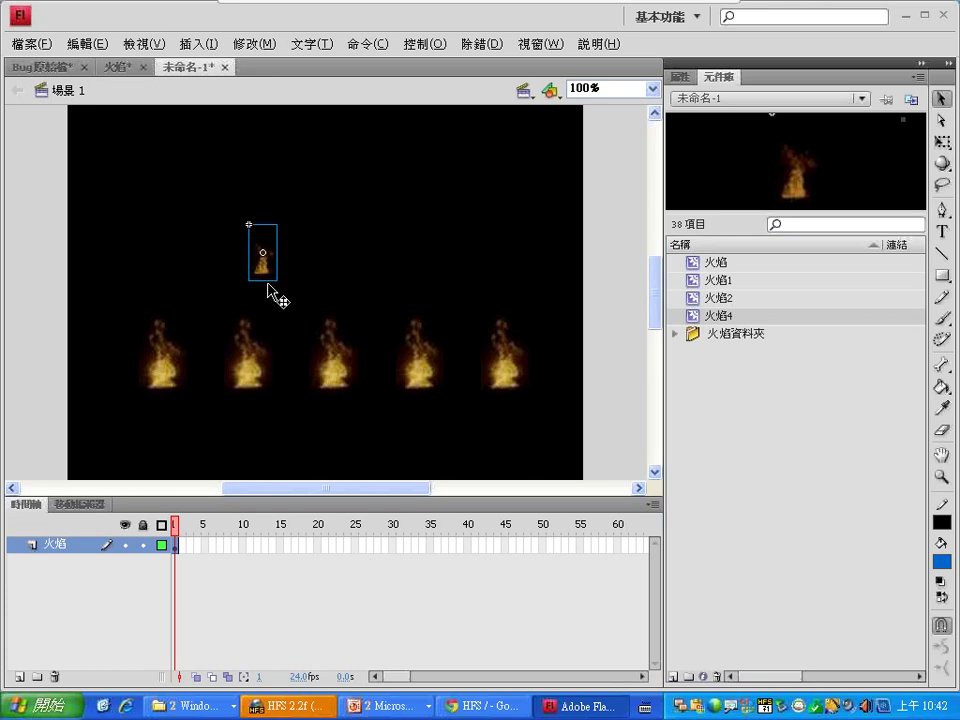
key(Delete)
Swap the symbol of the second flame on the stage for 火焰1
click(262, 378)
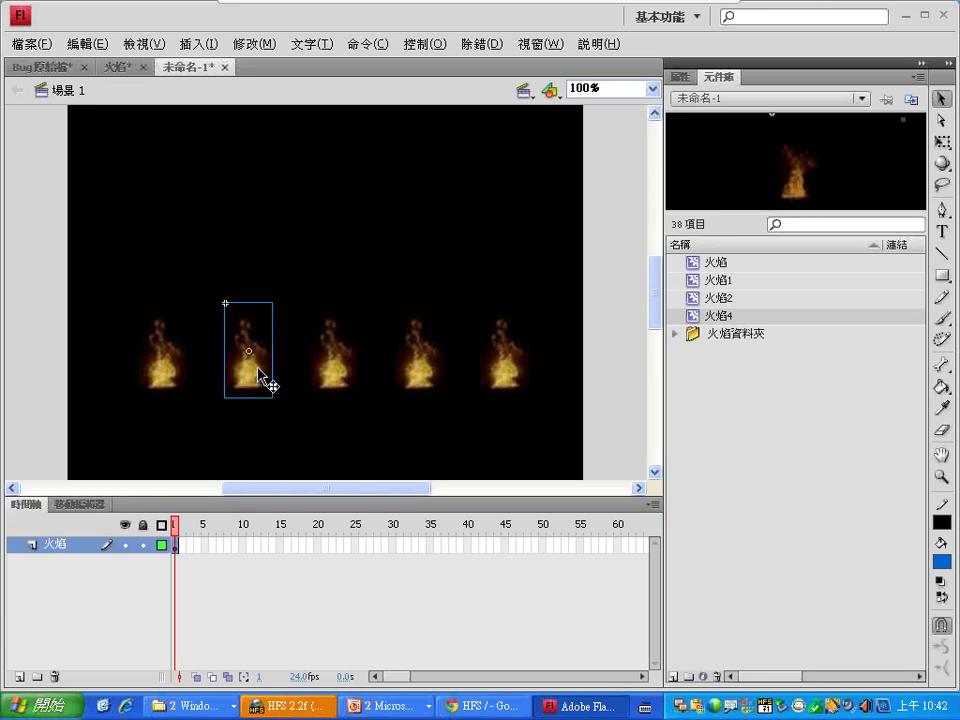
click(679, 77)
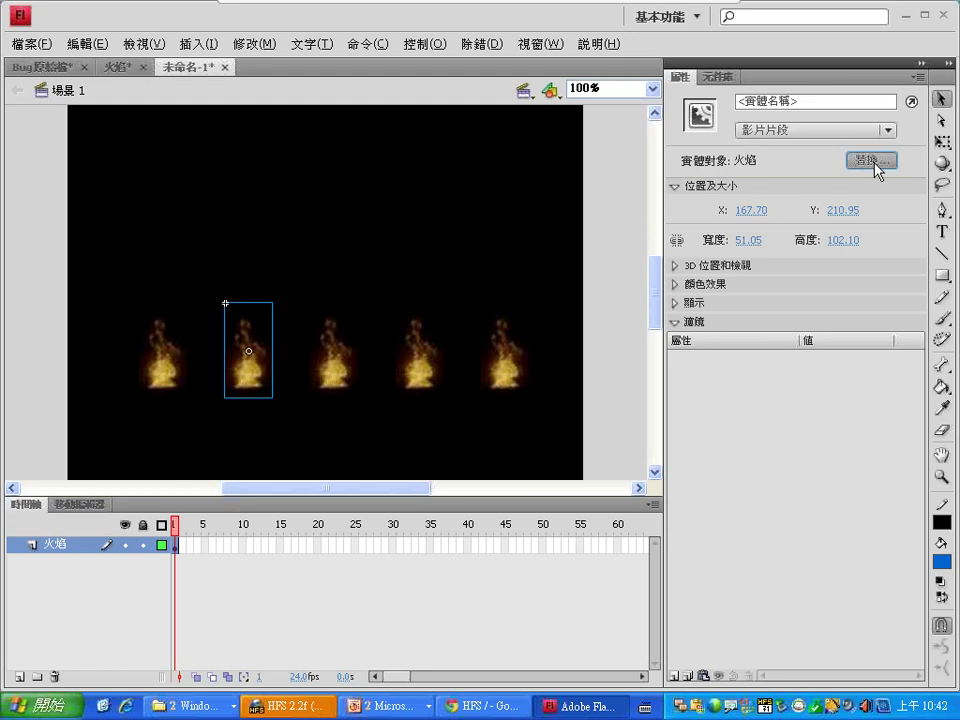
click(873, 161)
click(312, 282)
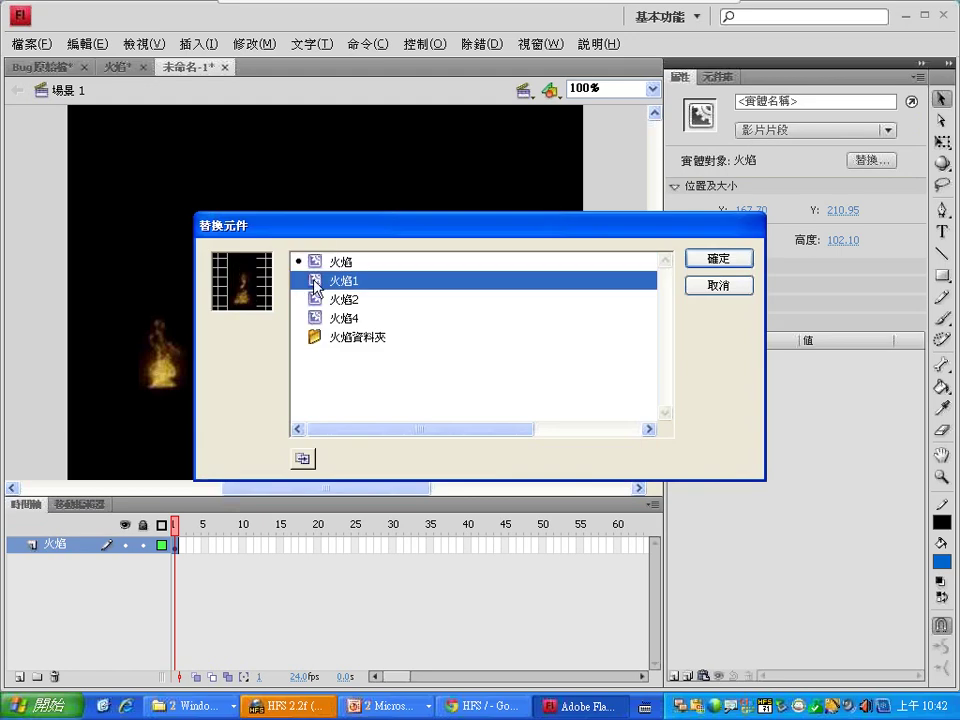
double_click(316, 283)
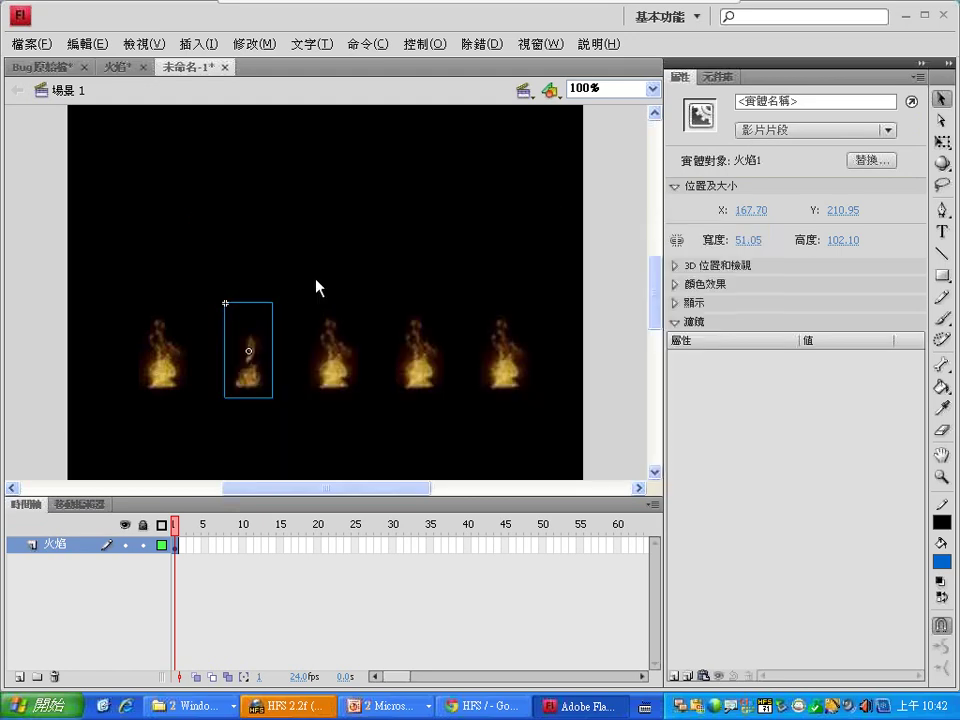
Swap the symbol of the third flame for 火焰2 and that of the fourth flame for 火焰4
click(339, 370)
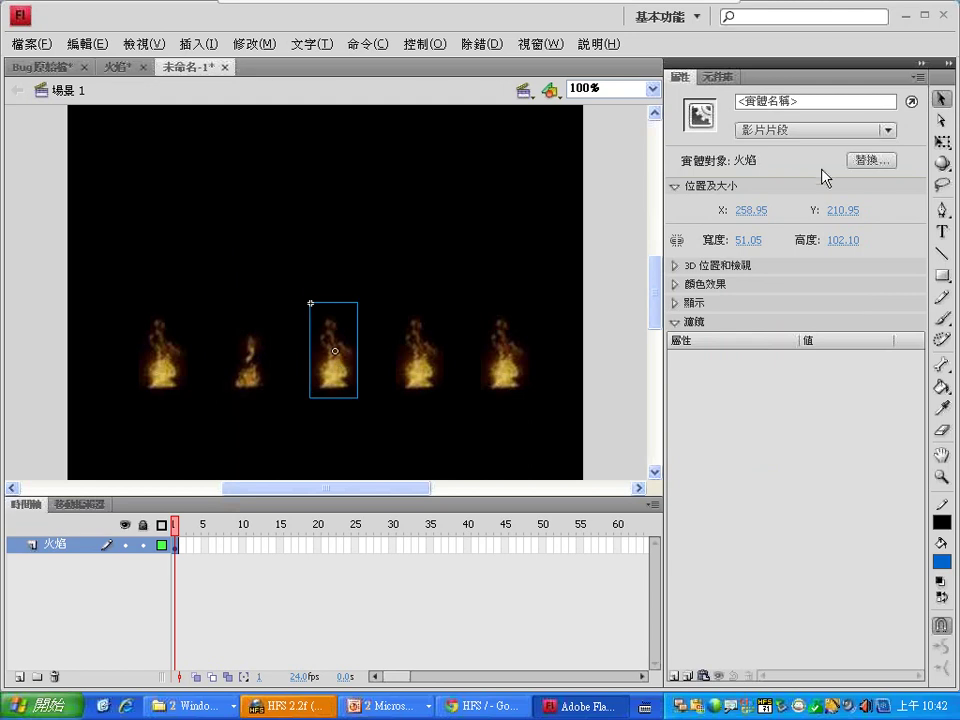
click(874, 163)
double_click(392, 298)
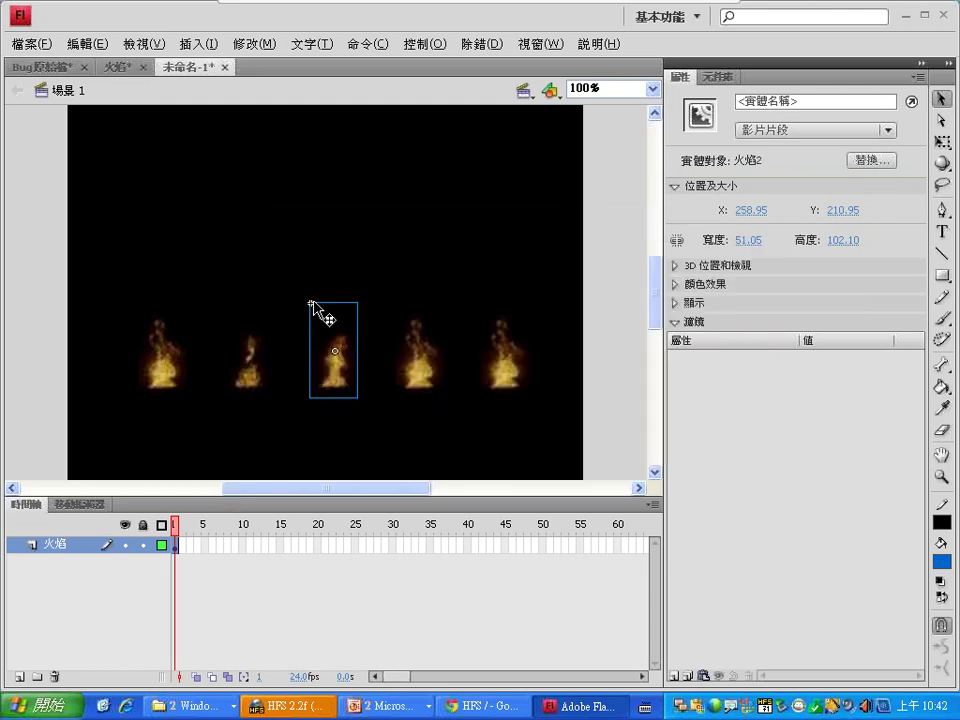
click(420, 368)
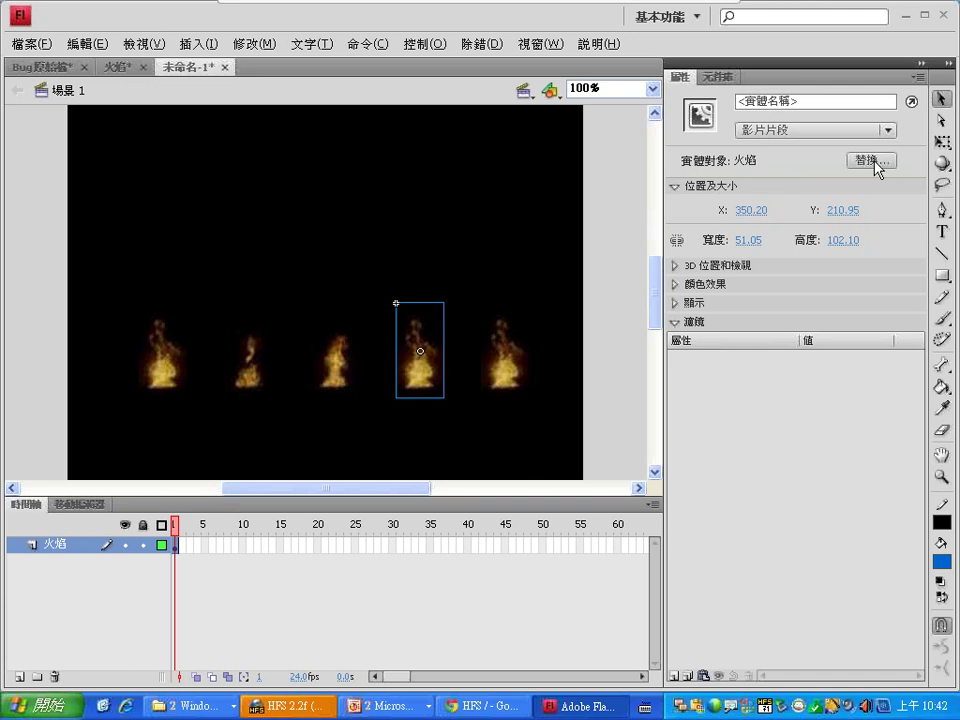
click(874, 163)
double_click(319, 329)
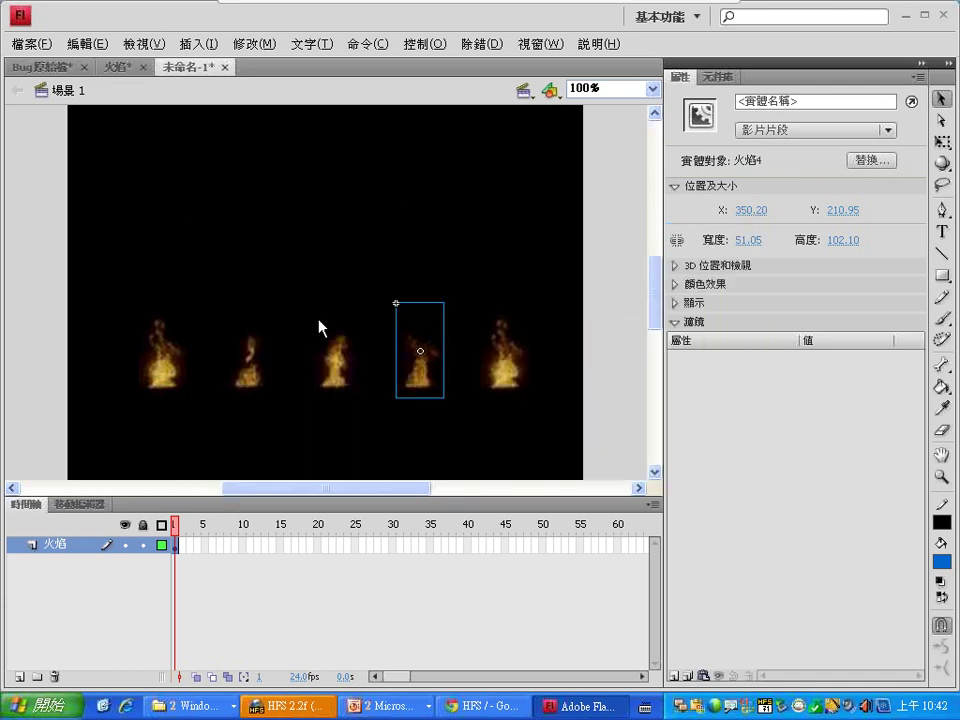
Test the movie to compare how the five flames flicker, especially the first and fifth, and close the preview
click(503, 368)
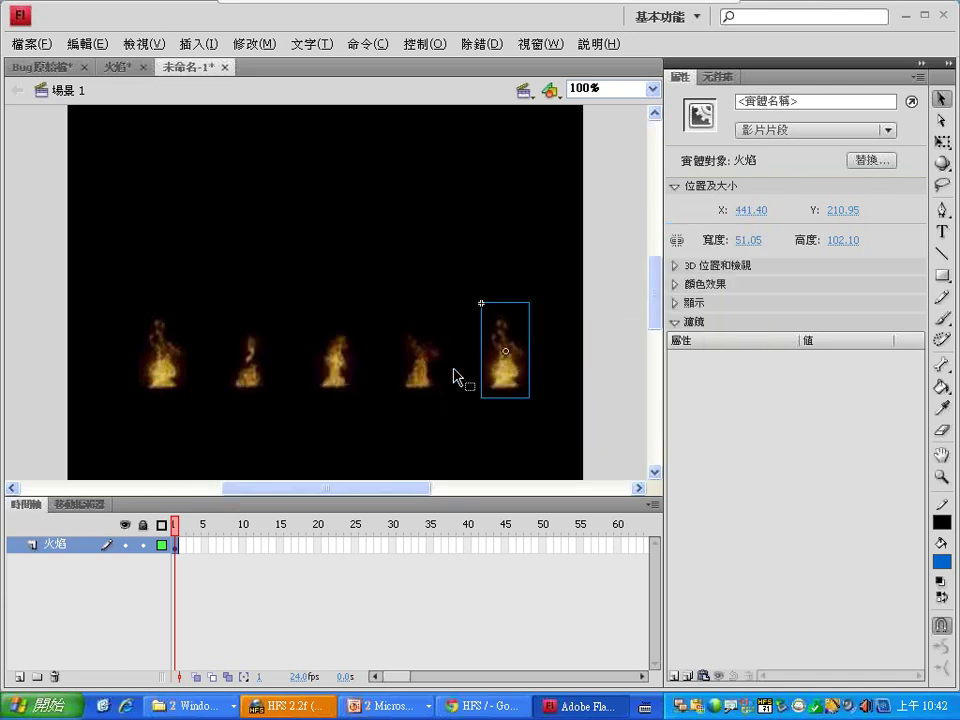
key(ctrl+Return)
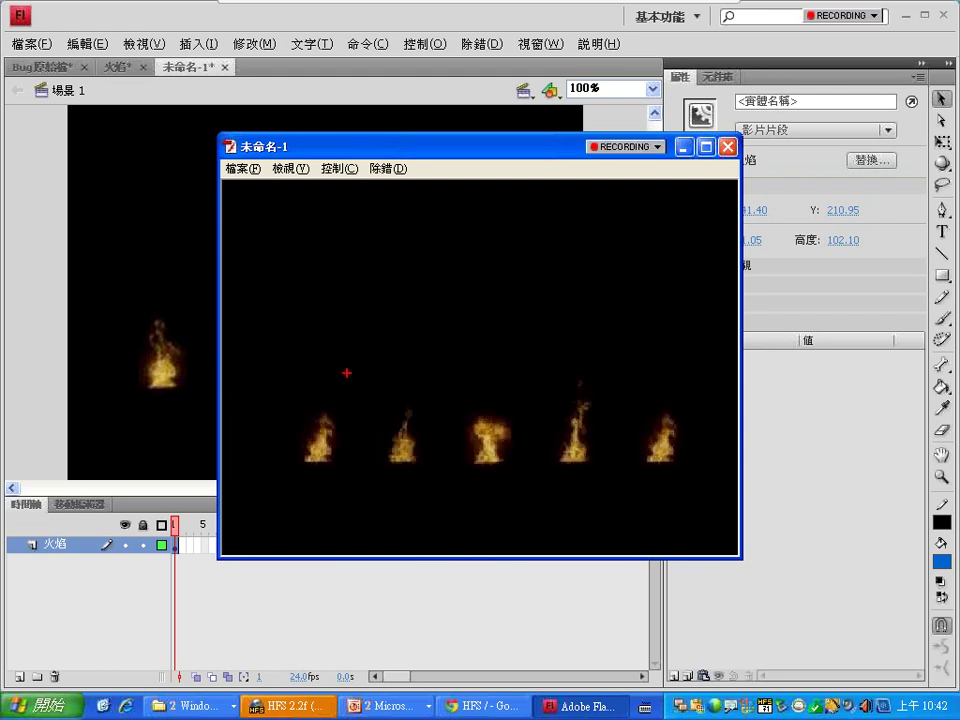
drag(330, 372, 348, 380)
drag(636, 398, 625, 430)
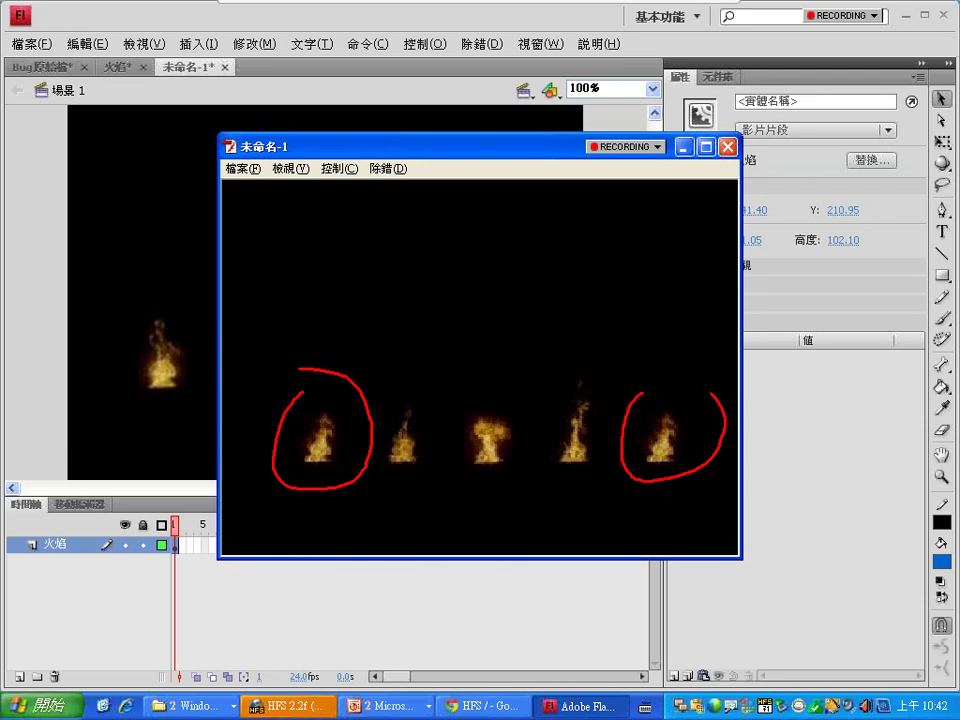
drag(710, 392, 624, 367)
key(Escape)
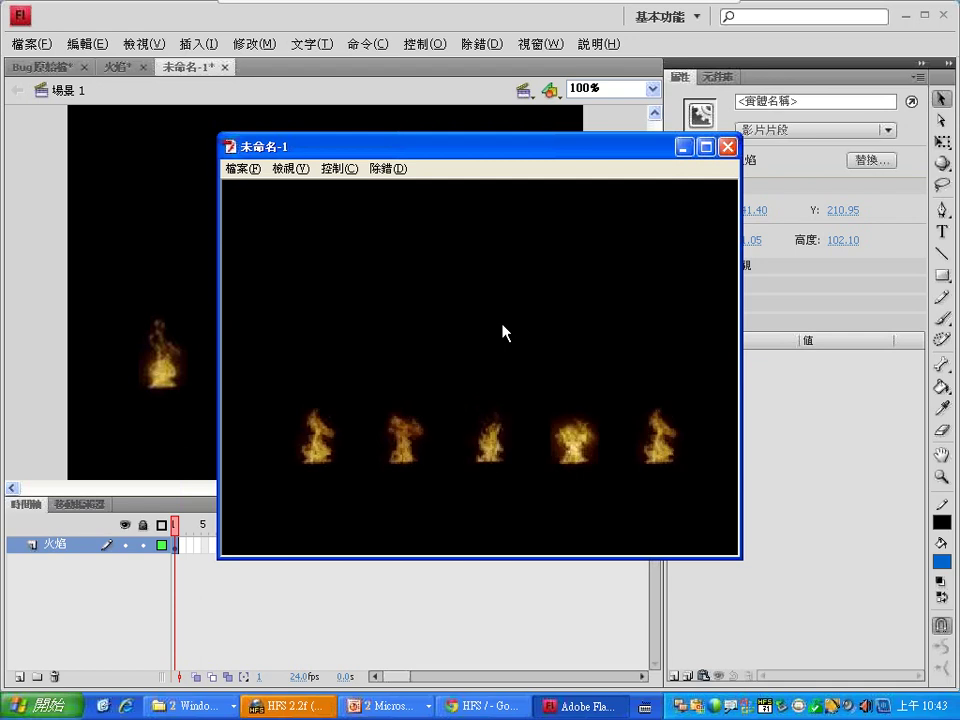
click(728, 147)
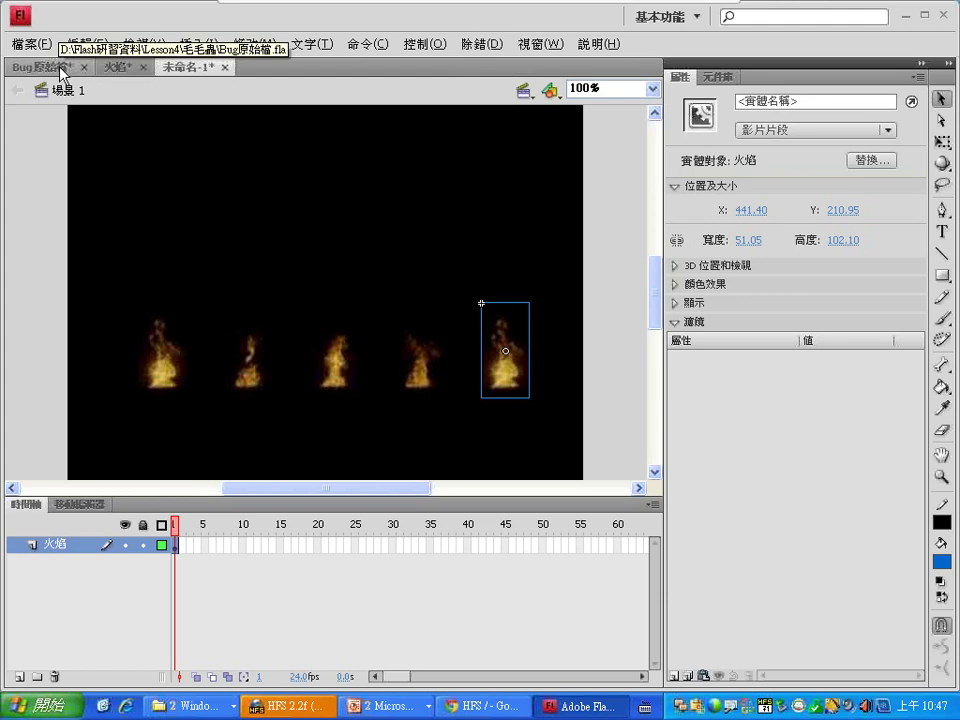
In the 火焰 document, show the hidden 字mask layer and examine its FLASH lettering over the flames
click(117, 68)
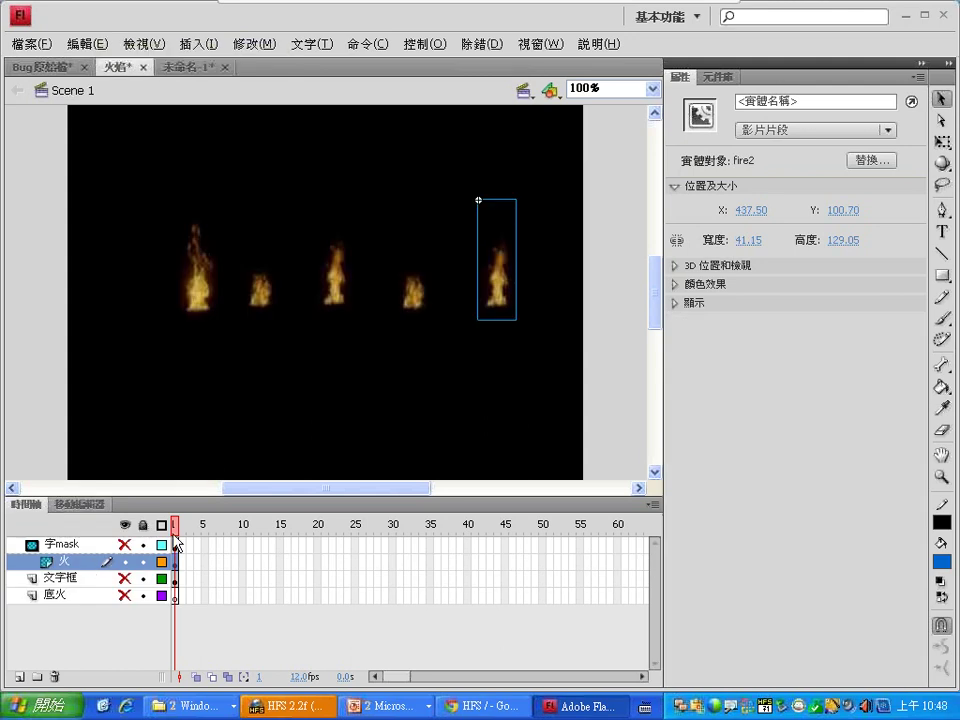
click(84, 544)
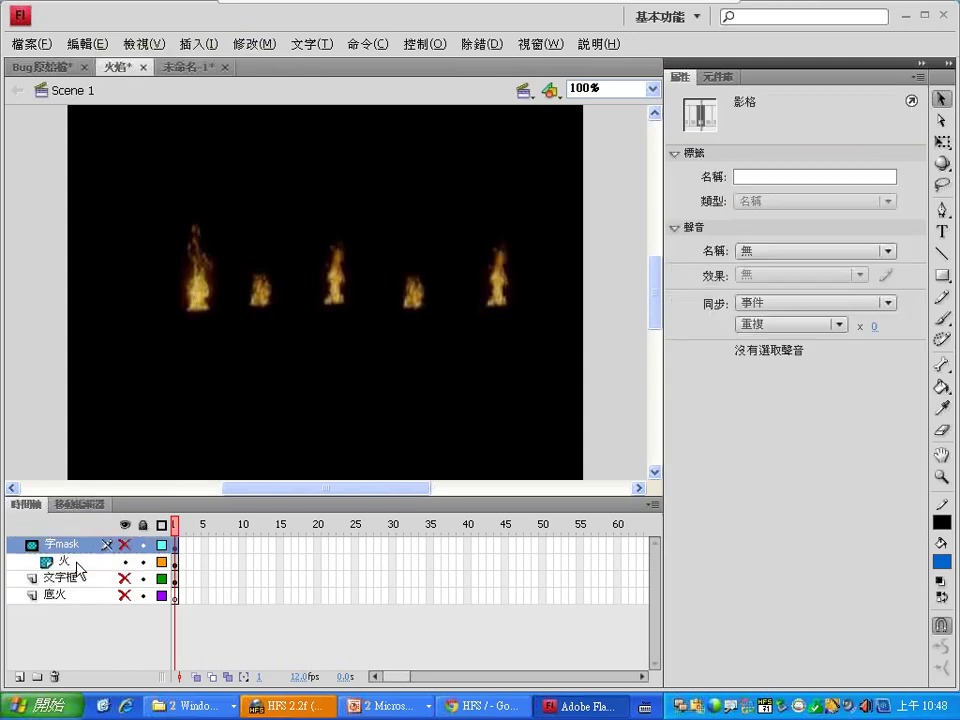
click(124, 545)
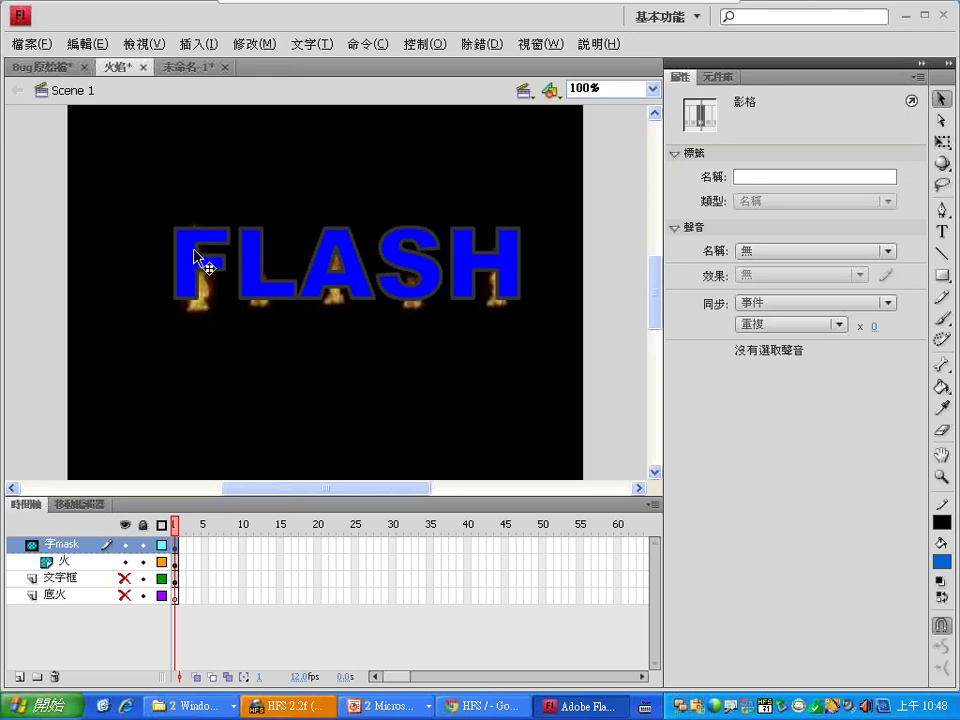
click(176, 546)
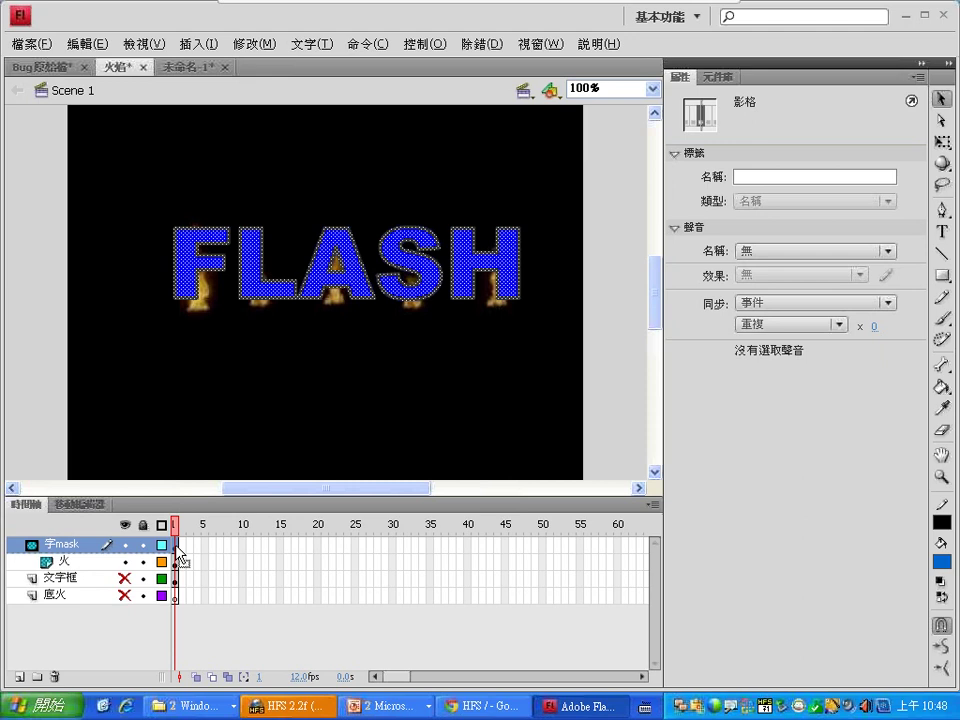
mouse_move(225, 163)
mouse_down()
mouse_move(208, 204)
mouse_move(193, 205)
mouse_move(222, 208)
mouse_move(242, 195)
mouse_up()
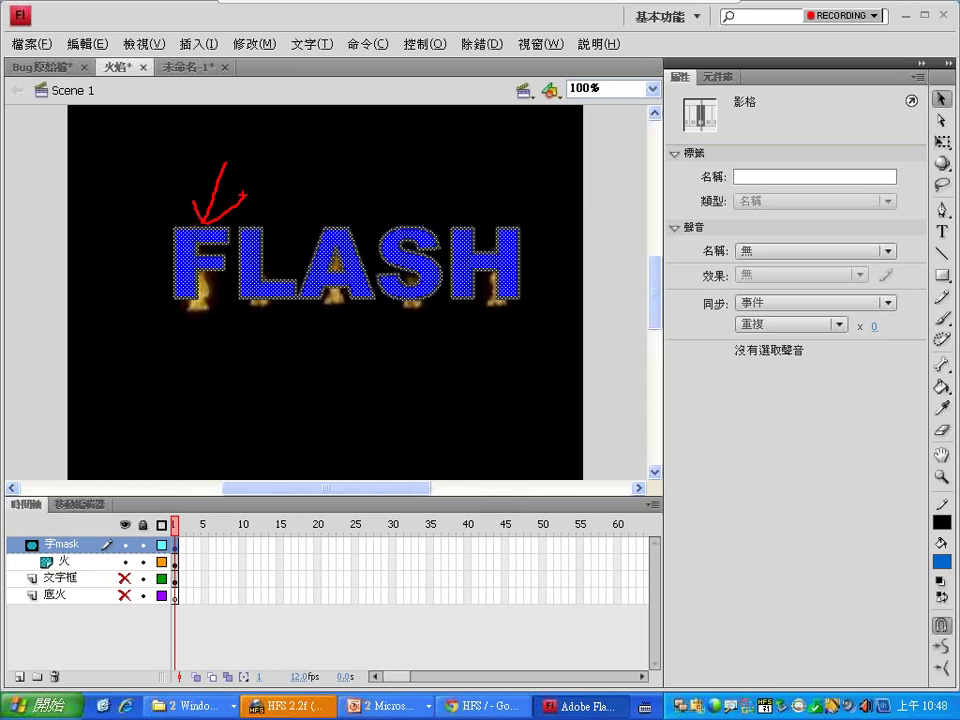
key(Escape)
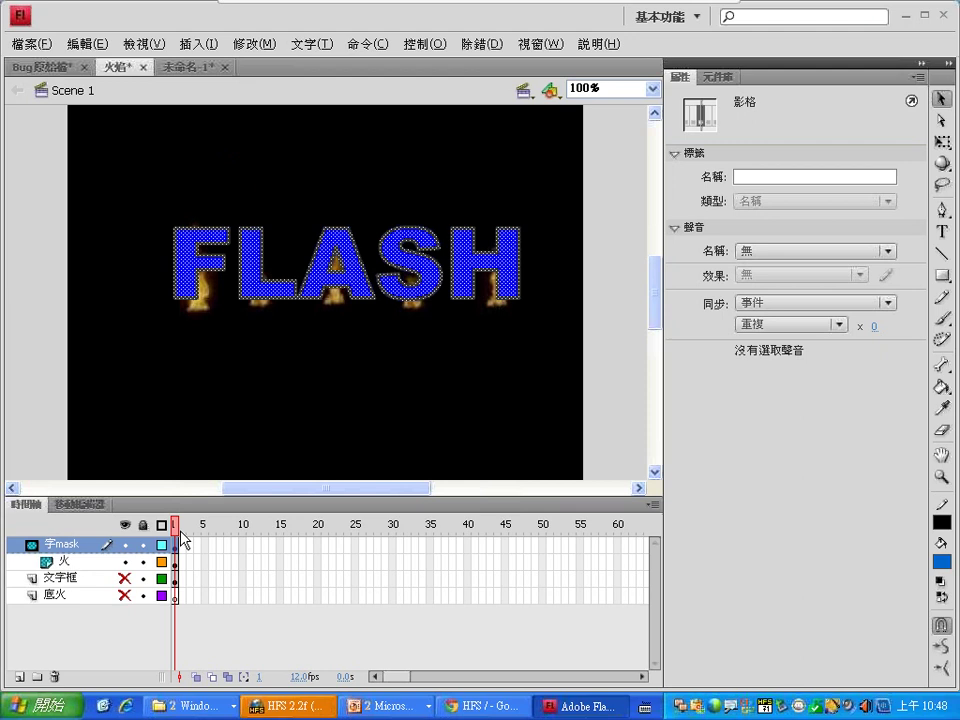
Return to the 未命名-1 document and add a layer named 字 above the 火焰 layer
click(177, 68)
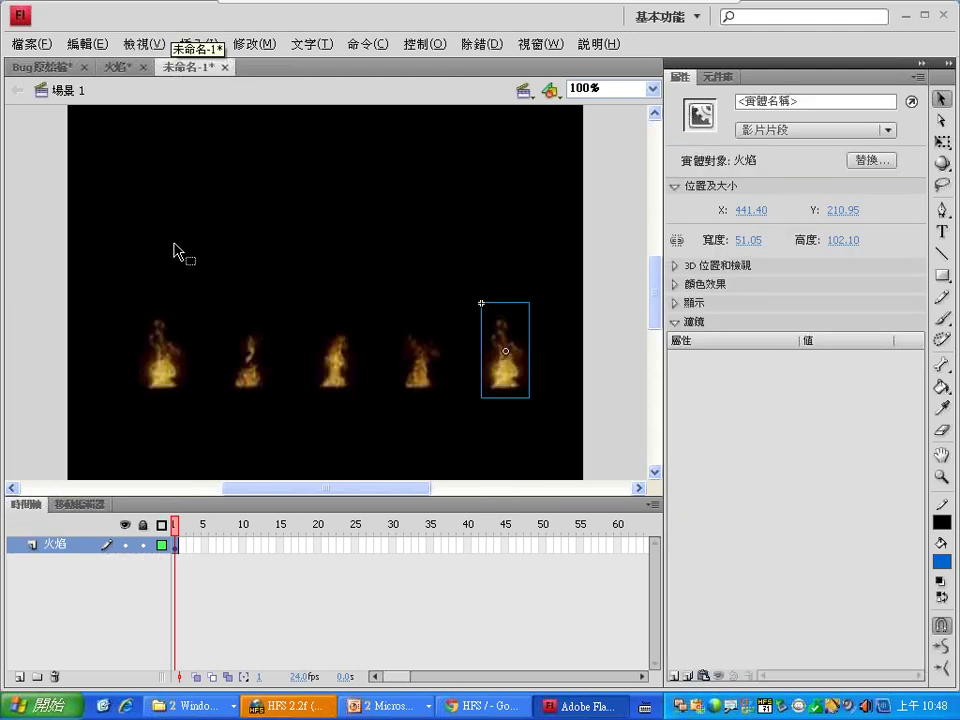
click(18, 677)
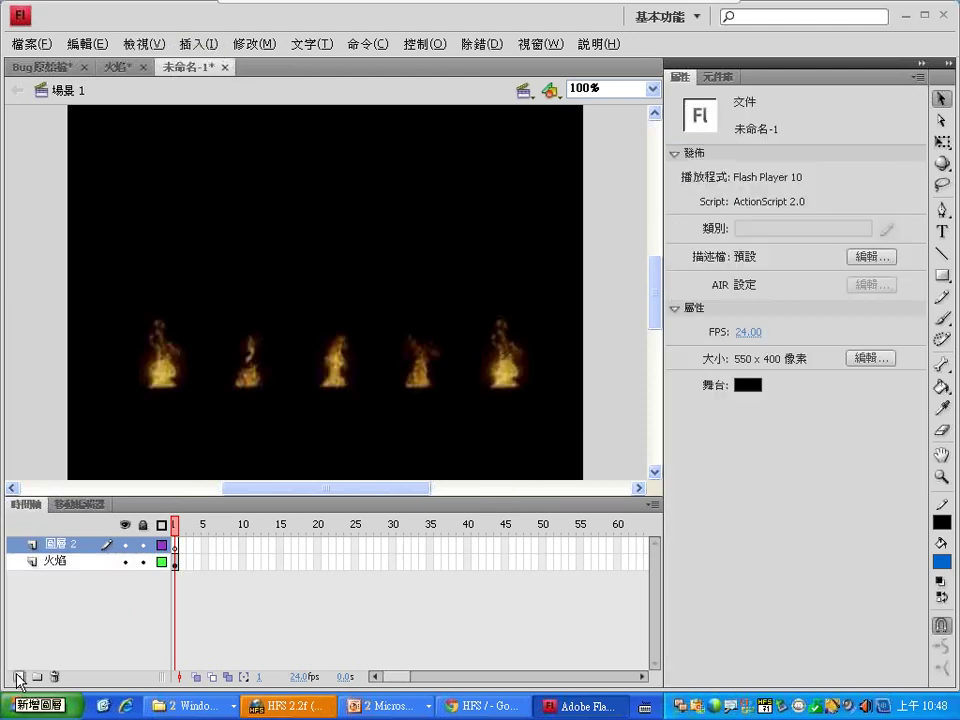
double_click(52, 546)
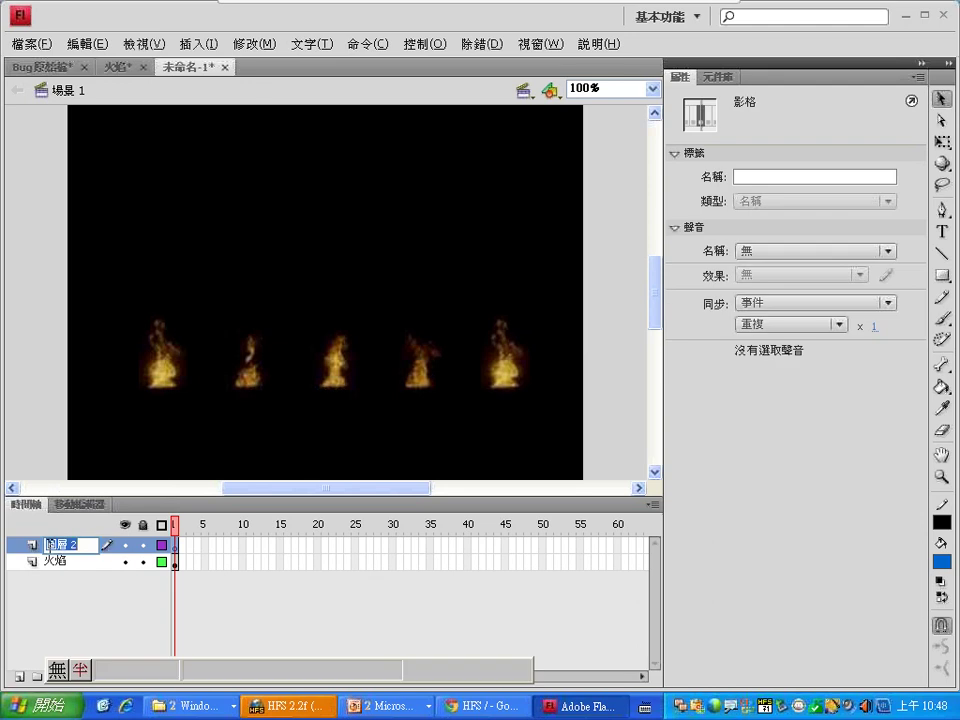
text(字)
key(Return)
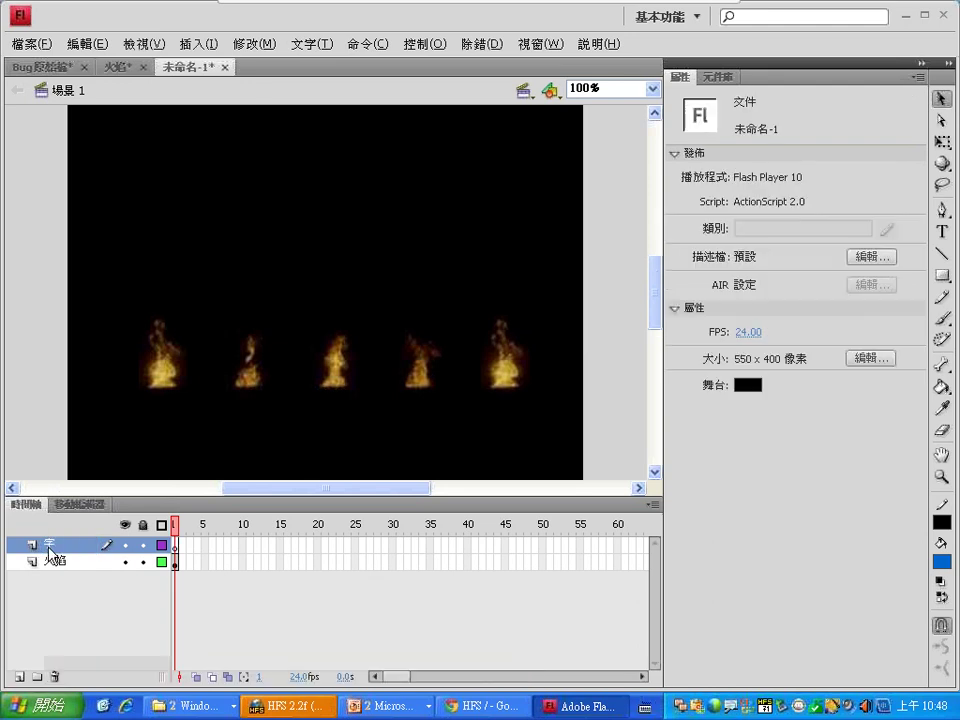
Activate the Text tool for adding text on the 字 layer
key(t)
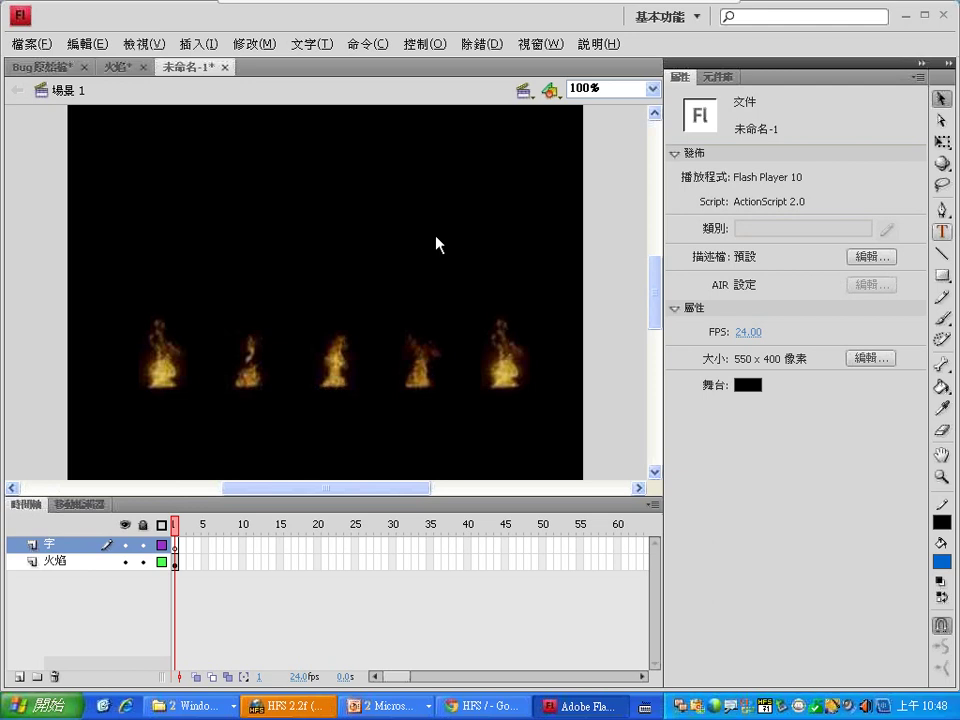